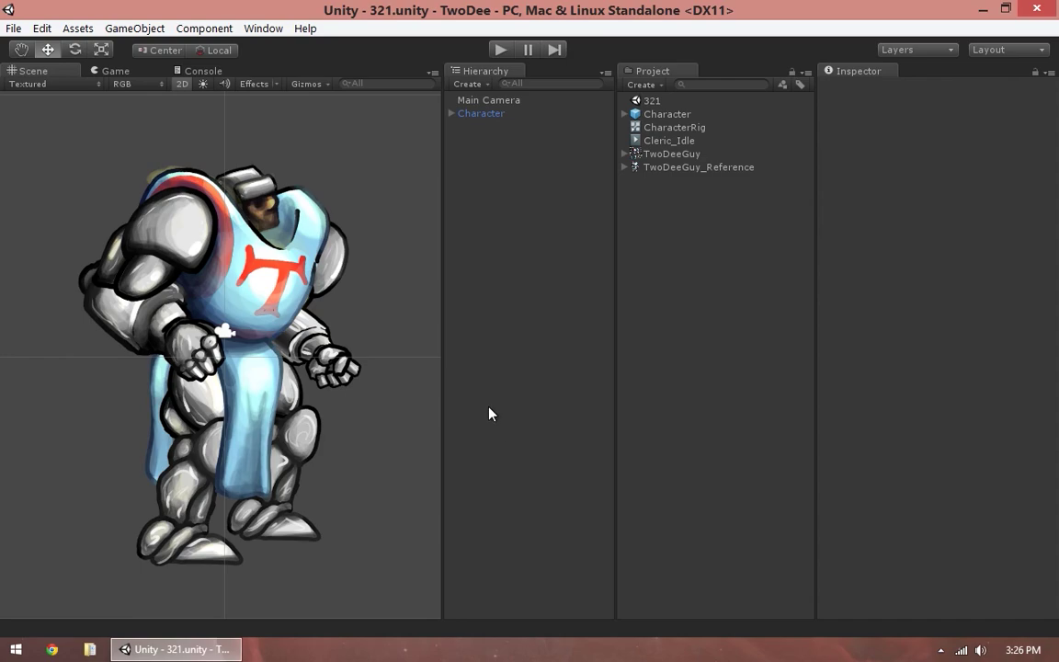
# Step: Expand the Character object in the hierarchy through CharacterRig, c_cloth_front, c_torso_front and both legs down to the feet
pyautogui.click(451, 113)
pyautogui.click(463, 126)
pyautogui.click(474, 139)
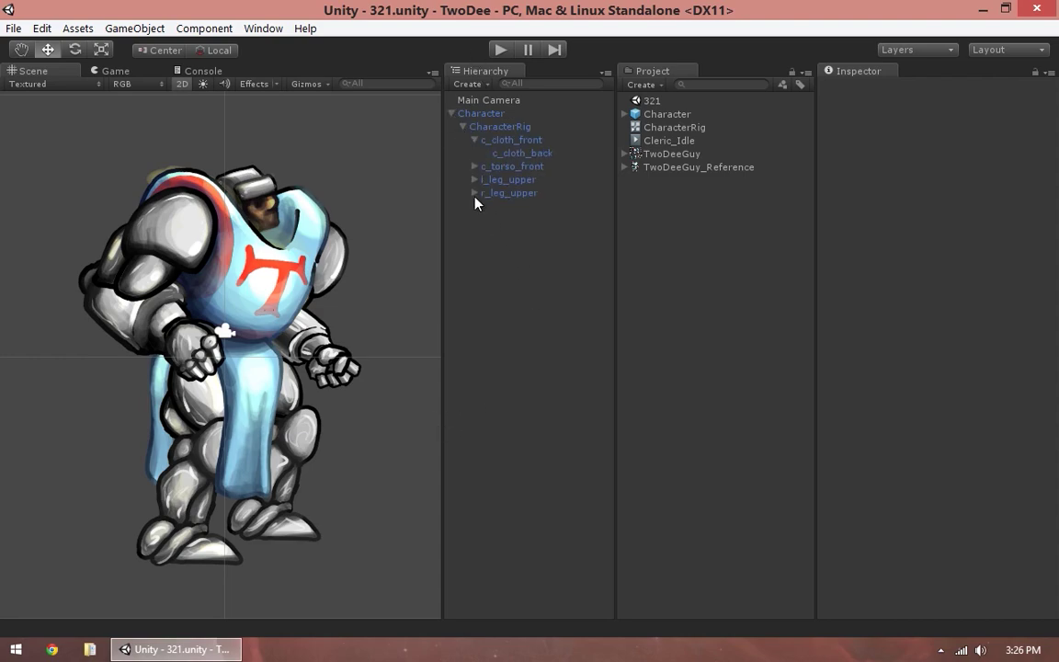
pyautogui.click(474, 192)
pyautogui.click(473, 178)
pyautogui.click(474, 166)
pyautogui.click(485, 271)
pyautogui.click(485, 246)
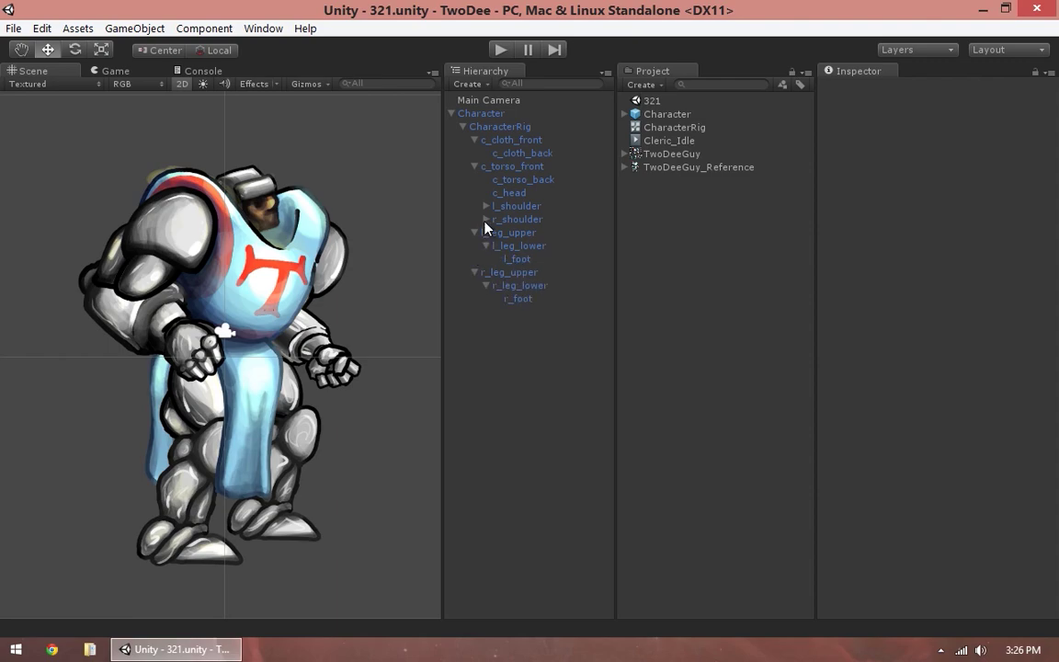
# Step: Expand both shoulders in the hierarchy through the upper and lower arms down to l_hand and r_hand
pyautogui.click(486, 220)
pyautogui.click(485, 205)
pyautogui.click(497, 246)
pyautogui.click(497, 219)
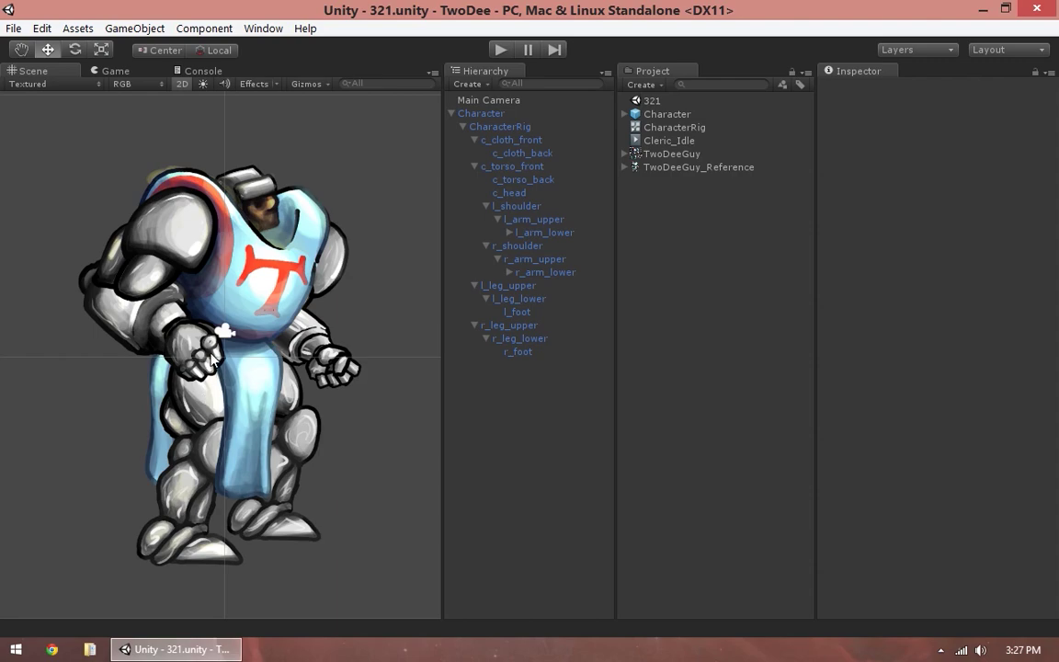
pyautogui.click(493, 115)
pyautogui.keyDown('shift'); pyautogui.click(518, 351); pyautogui.keyUp('shift')
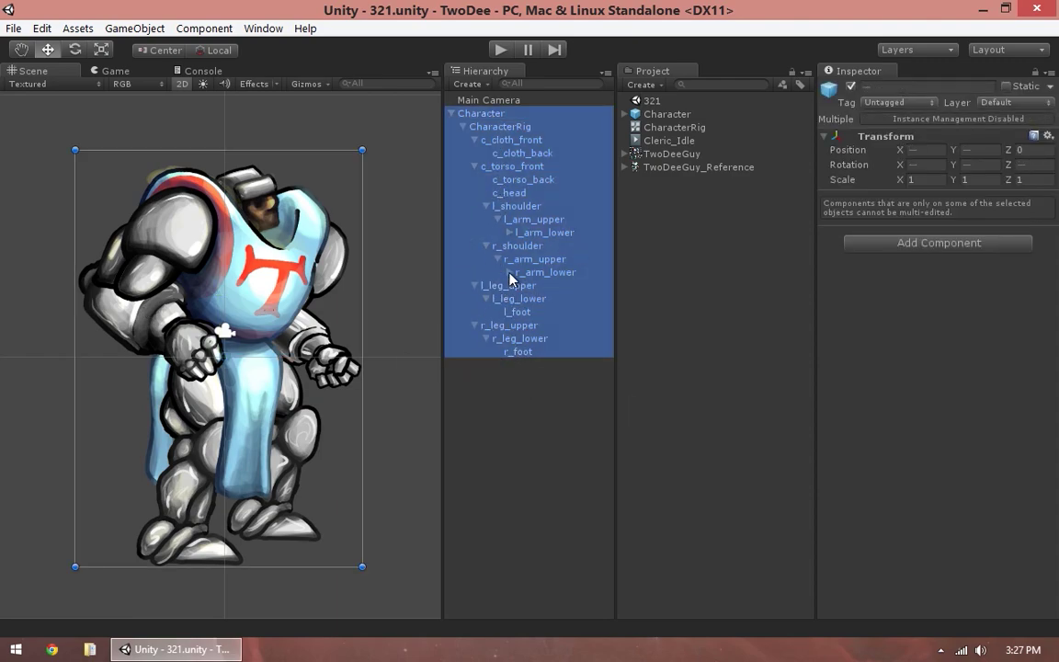
pyautogui.click(509, 272)
pyautogui.click(510, 232)
# Step: Set the X, Y and Z rotation of Character and all its child objects to 0, leaving out Main Camera
pyautogui.click(519, 378)
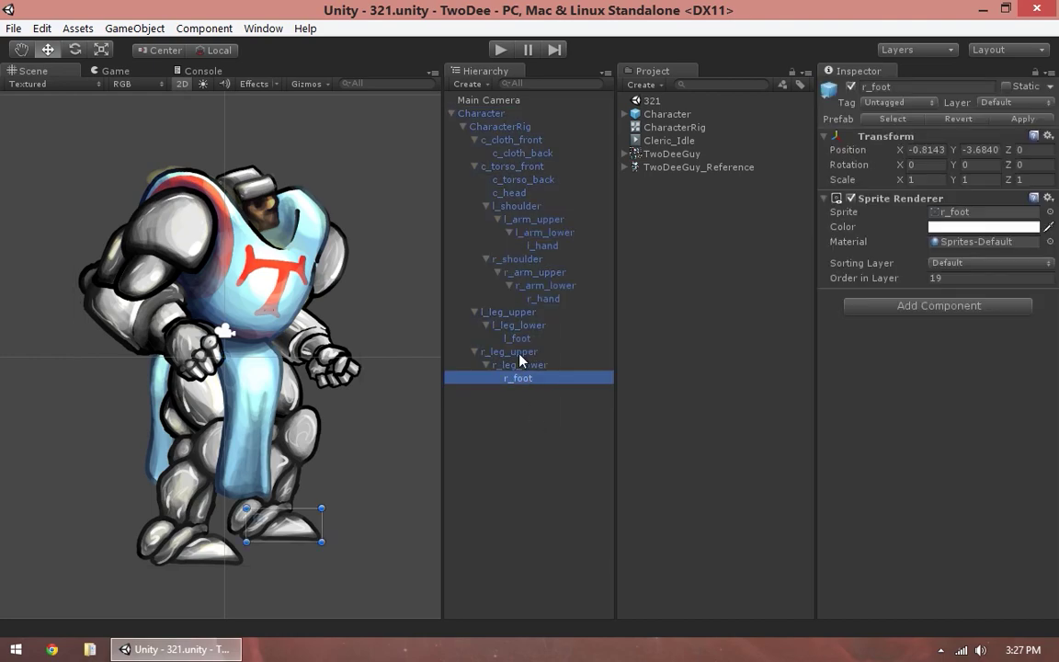
pyautogui.hotkey('ctrl', 'a')
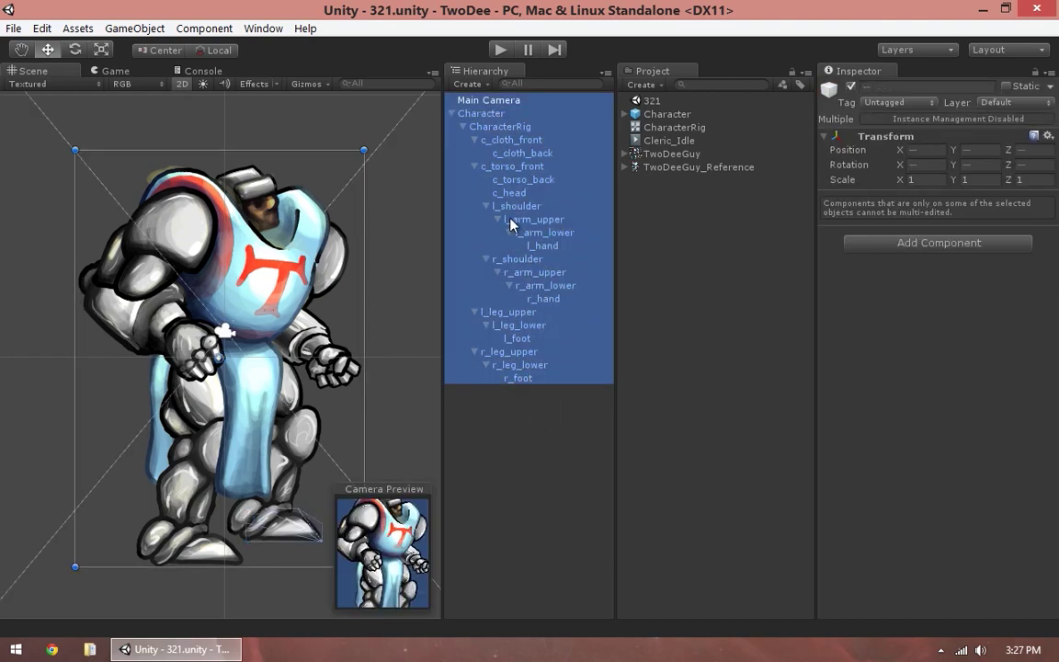
pyautogui.keyDown('ctrl'); pyautogui.click(501, 100); pyautogui.keyUp('ctrl')
pyautogui.click(933, 165)
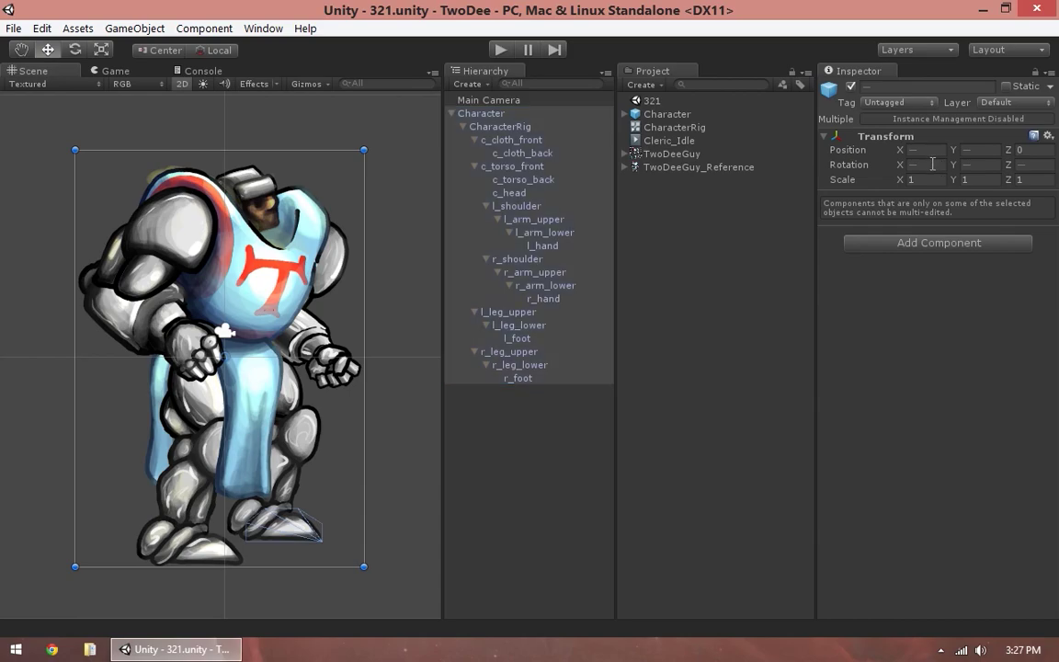
pyautogui.write('0')
pyautogui.press('Tab')
pyautogui.press('Tab')
pyautogui.press('Tab')
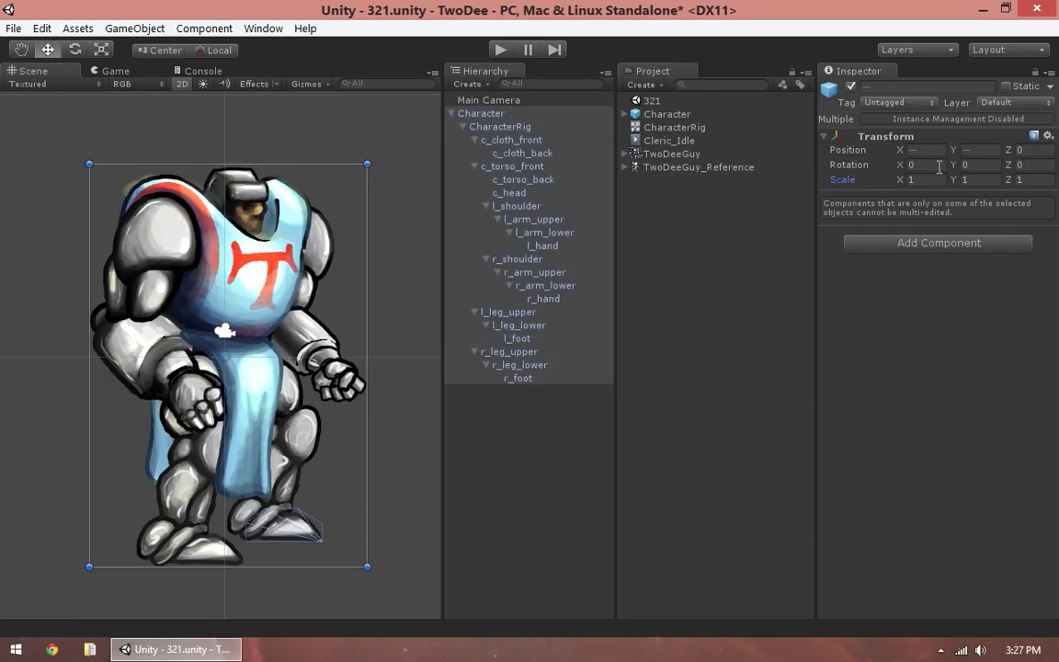
pyautogui.click(535, 479)
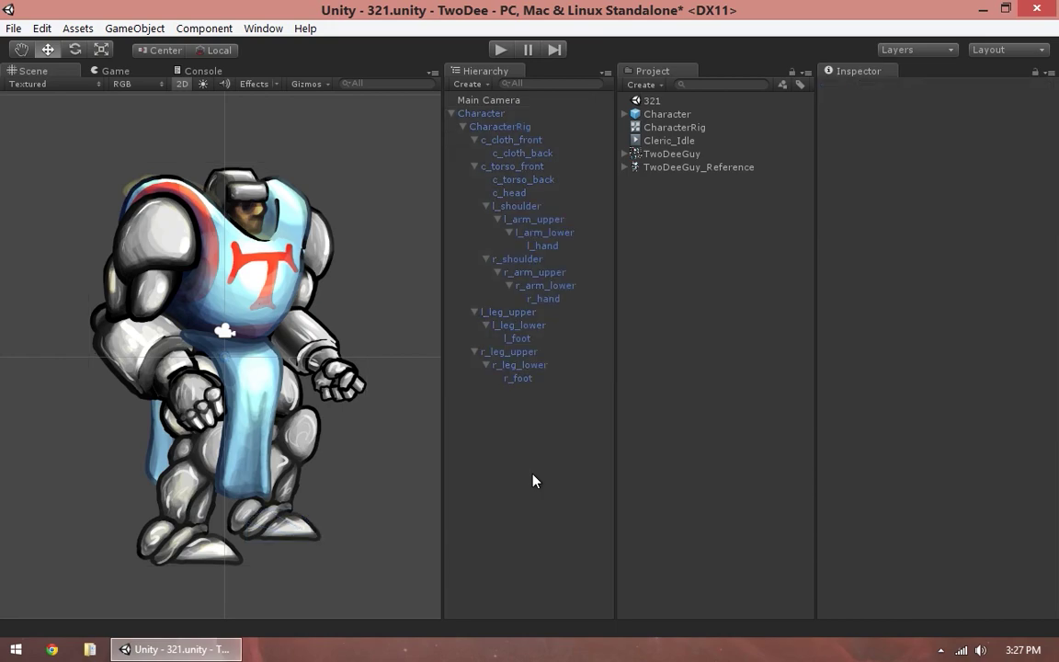
# Step: Compare the transforms of the Character parent and its CharacterRig child by inspecting them alternately
pyautogui.click(496, 126)
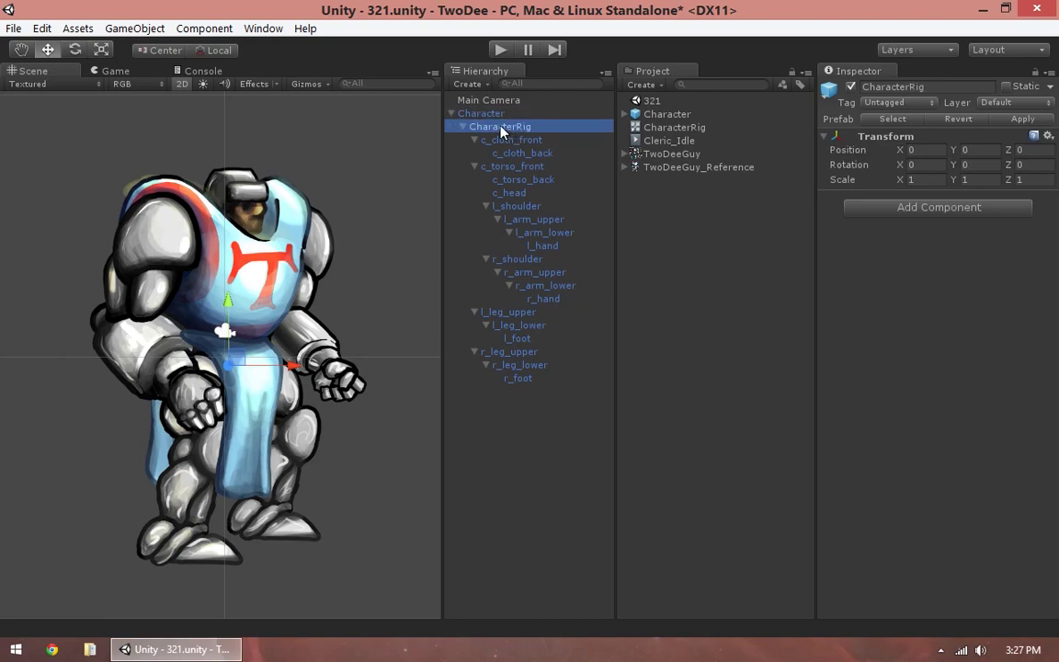
pyautogui.click(490, 115)
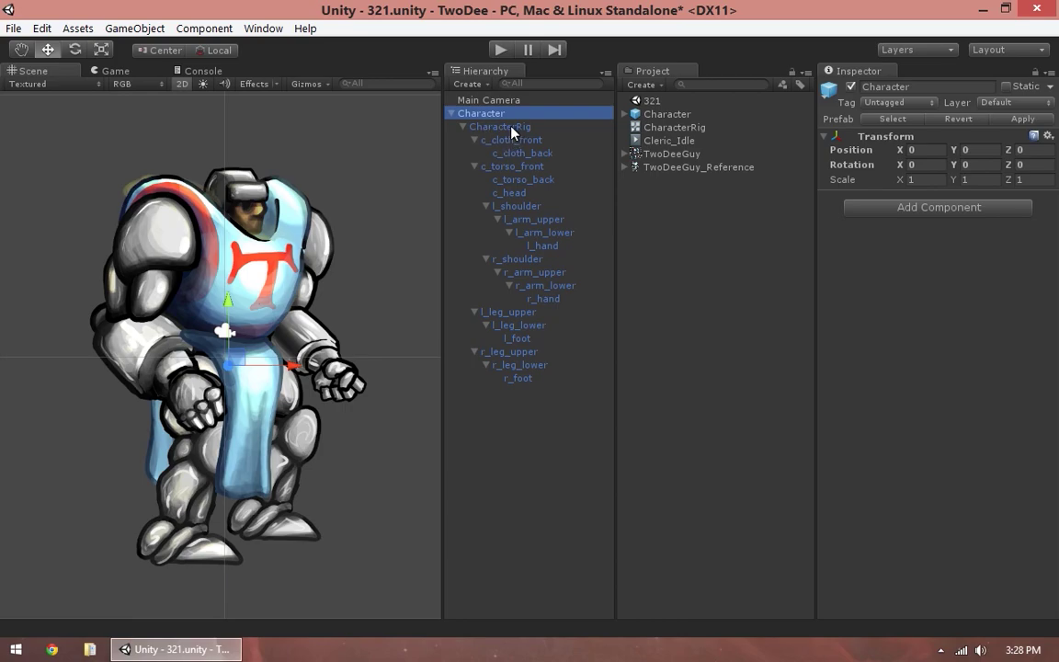
pyautogui.click(505, 125)
pyautogui.click(493, 116)
pyautogui.click(498, 129)
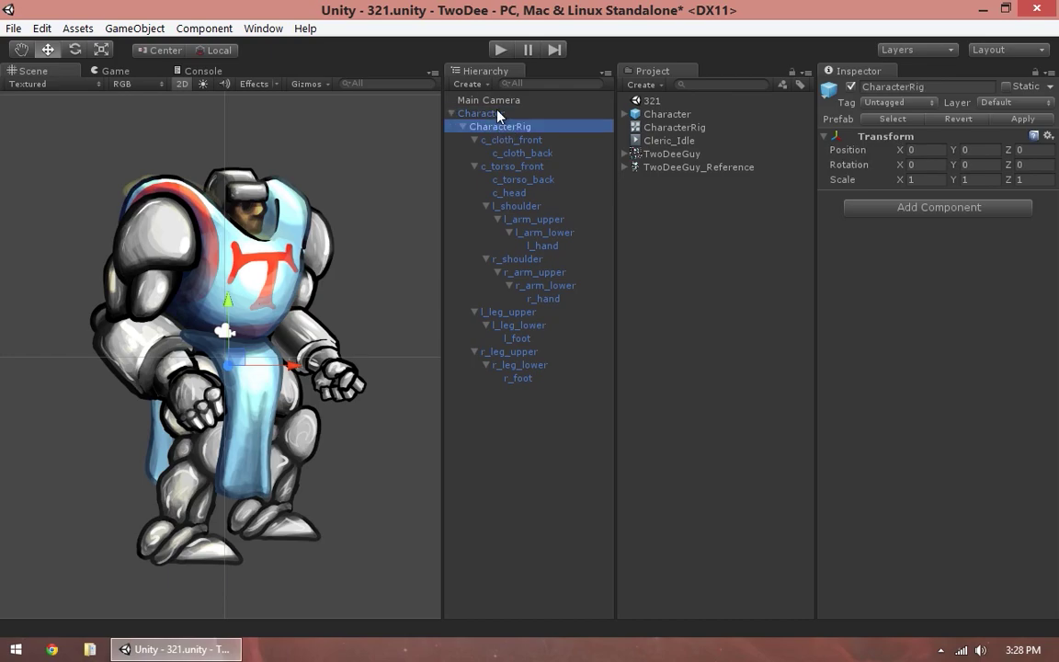
pyautogui.press('Up')
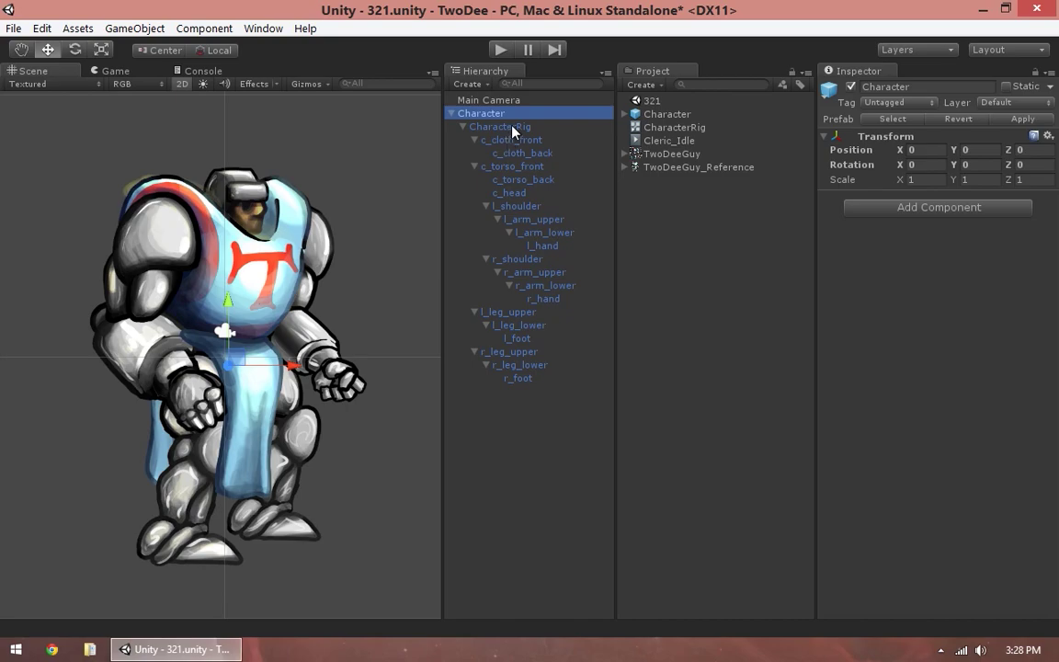
pyautogui.click(507, 129)
pyautogui.click(484, 115)
# Step: Collapse CharacterRig and deactivate it, then reactivate it and expand its full hierarchy again
pyautogui.click(510, 129)
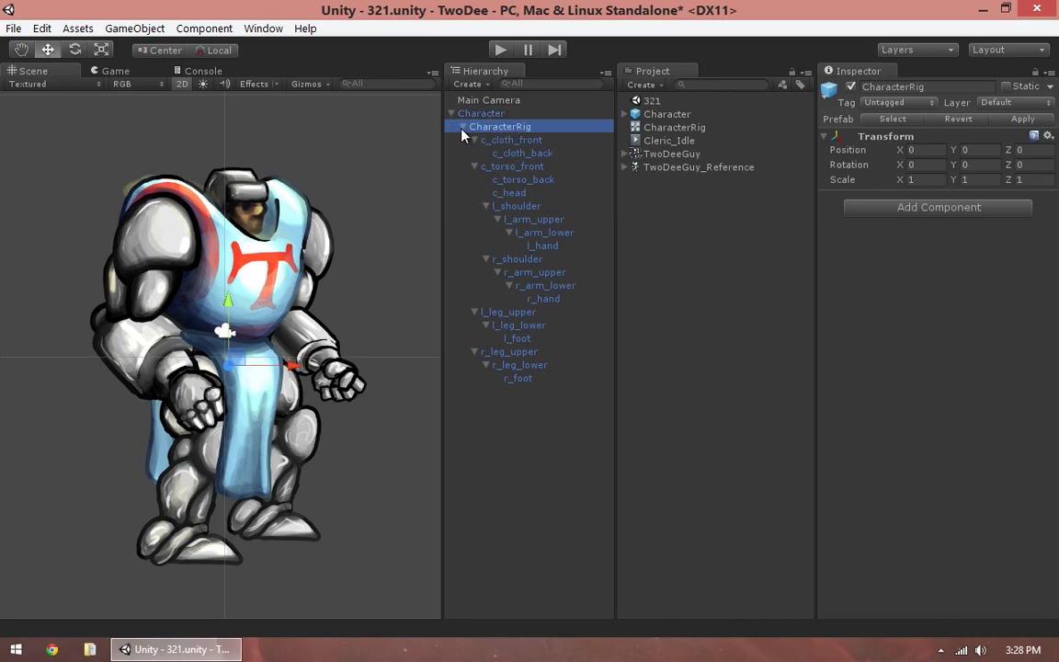
pyautogui.press('Left')
pyautogui.click(851, 86)
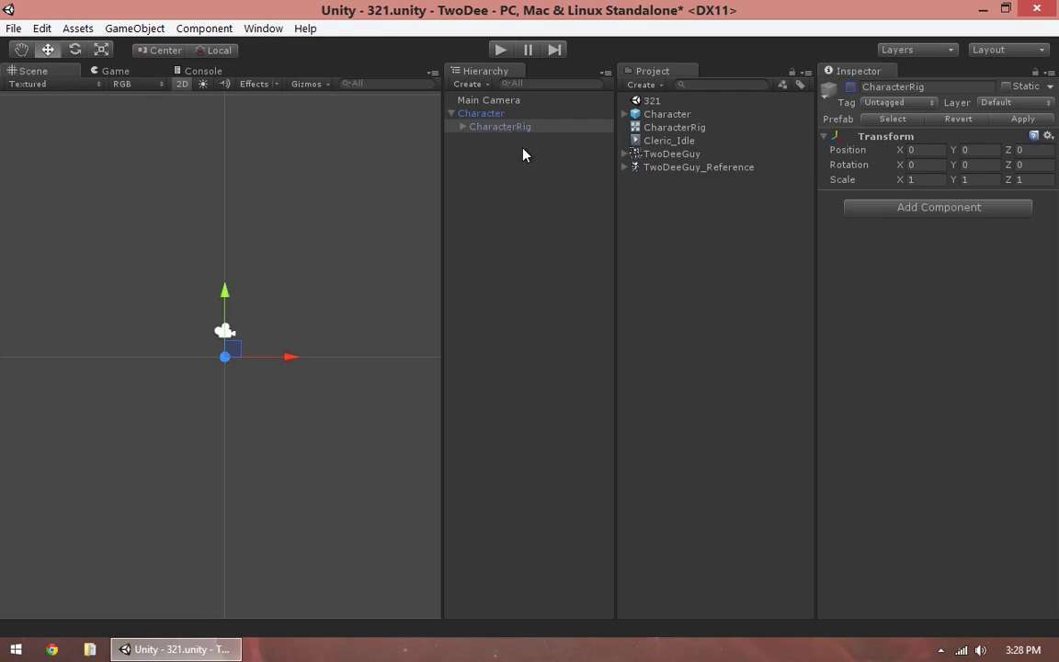
pyautogui.click(850, 86)
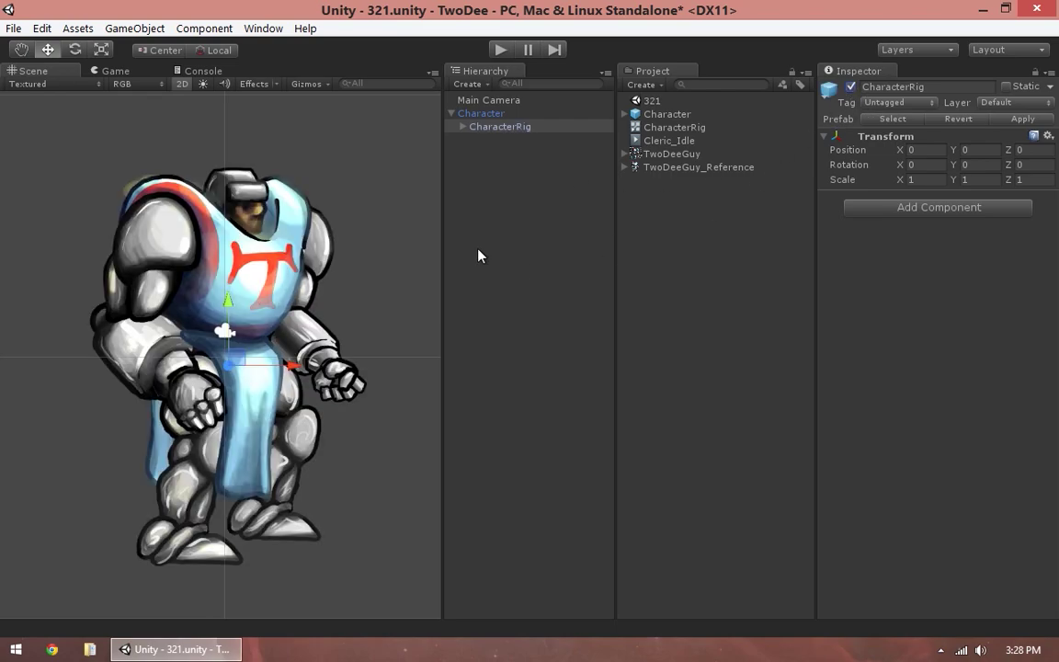
pyautogui.keyDown('alt'); pyautogui.click(464, 127); pyautogui.keyUp('alt')
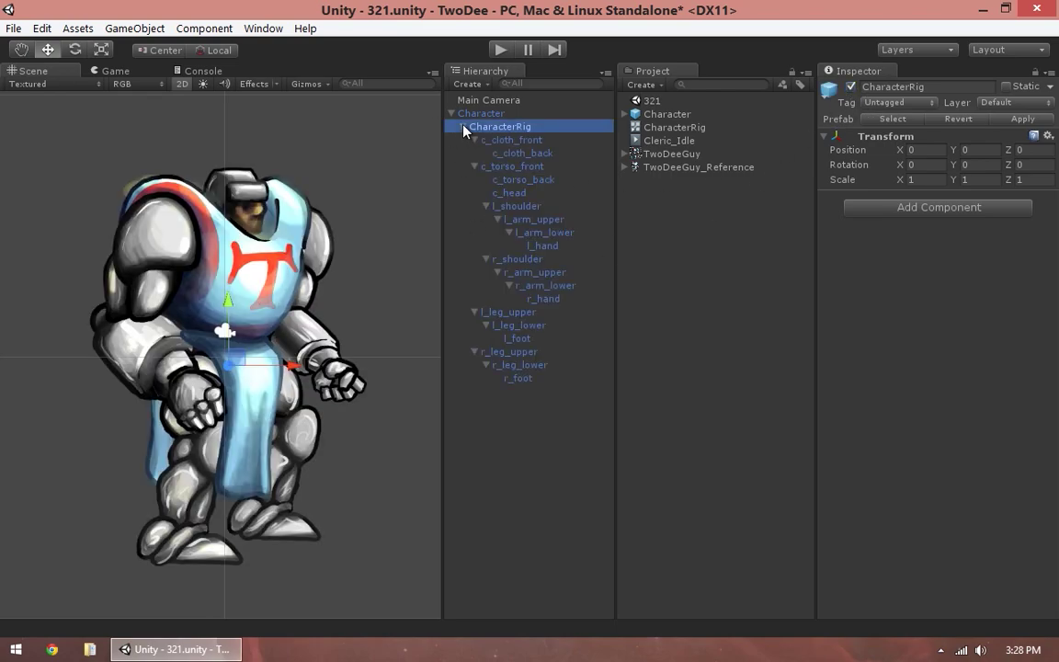
# Step: Add an Animator component to CharacterRig, and open the Animation window with the main editor resized to fit above it
pyautogui.click(900, 209)
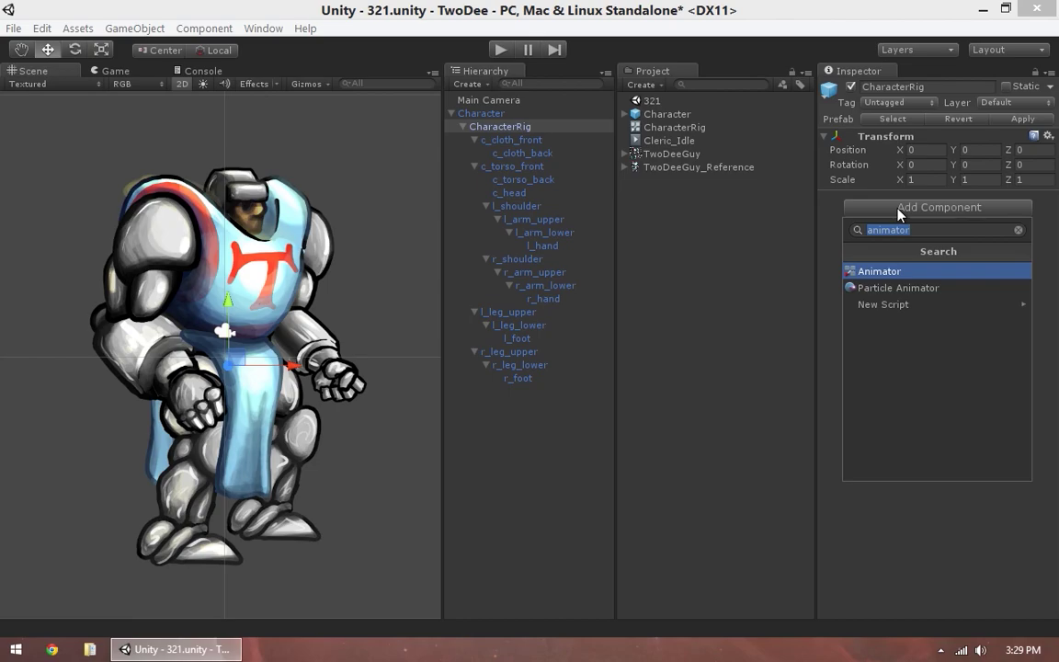
pyautogui.press('Return')
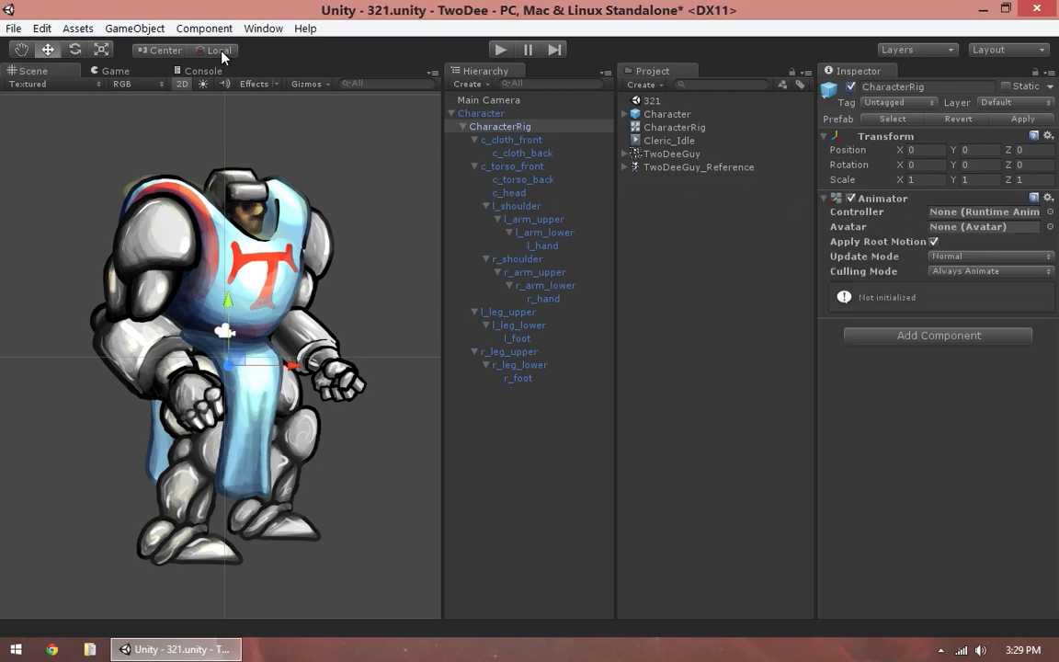
pyautogui.click(263, 29)
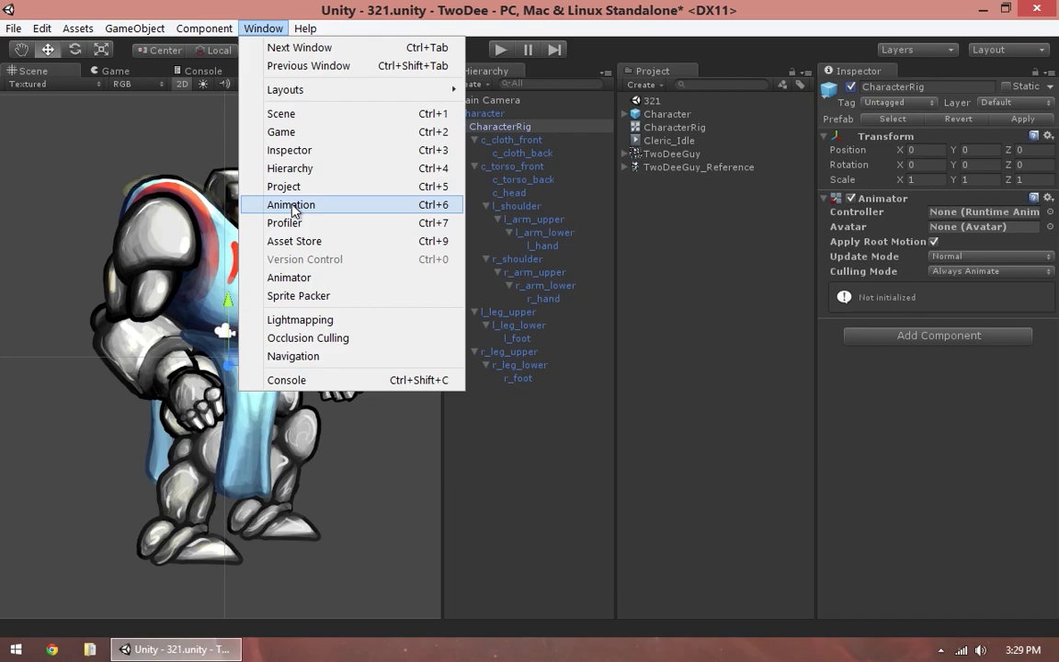
pyautogui.click(292, 204)
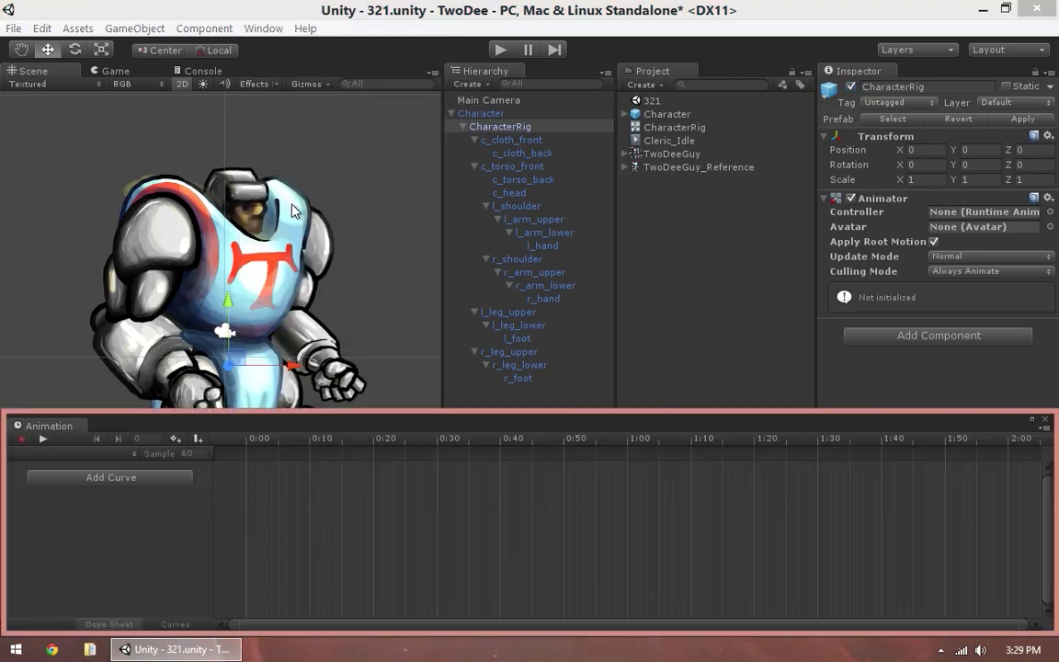
pyautogui.moveTo(473, 4); pyautogui.dragTo(522, 24)
pyautogui.moveTo(570, 406)
pyautogui.mouseDown()
pyautogui.moveTo(568, 439)
pyautogui.moveTo(566, 418)
pyautogui.mouseUp()
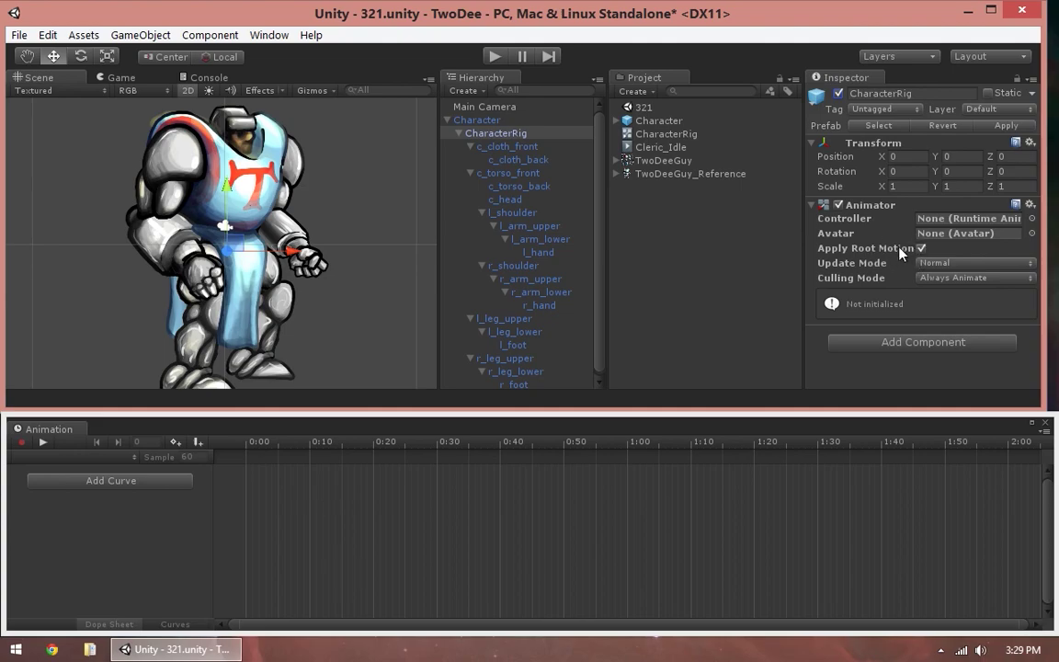
# Step: Create a new animation clip named Cleric_Idle for CharacterRig in the Assets folder, replacing the existing file
pyautogui.click(59, 496)
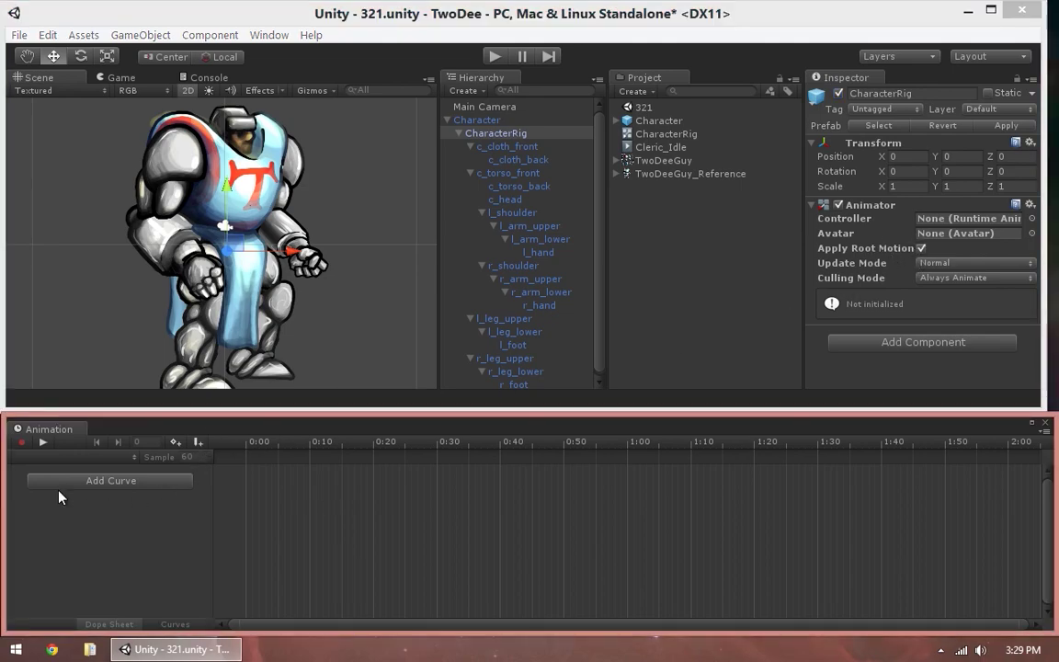
pyautogui.click(95, 458)
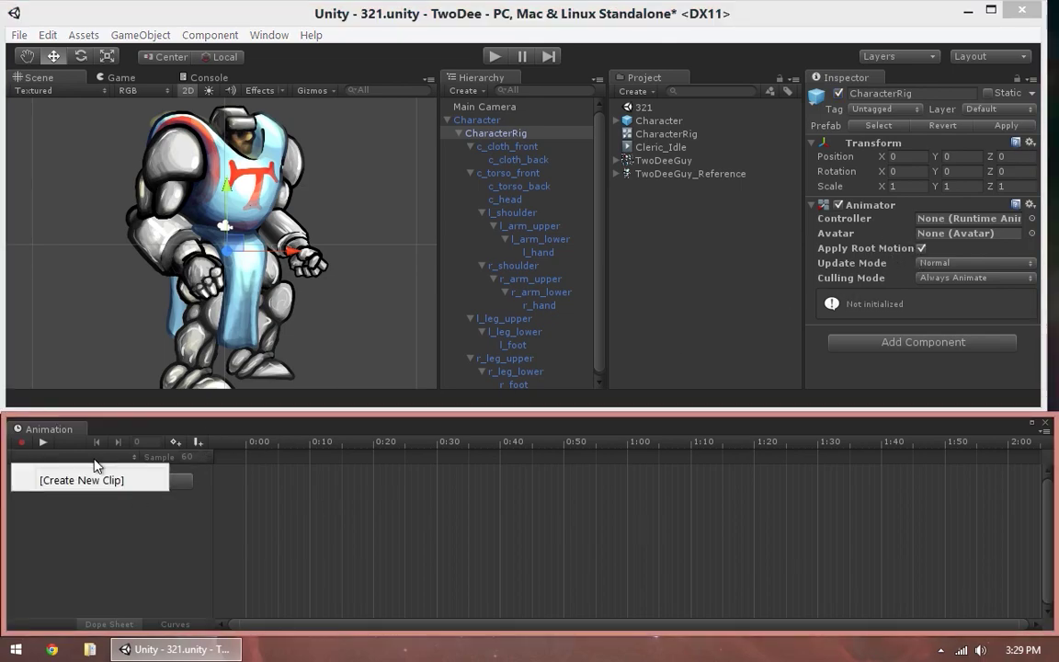
pyautogui.click(88, 490)
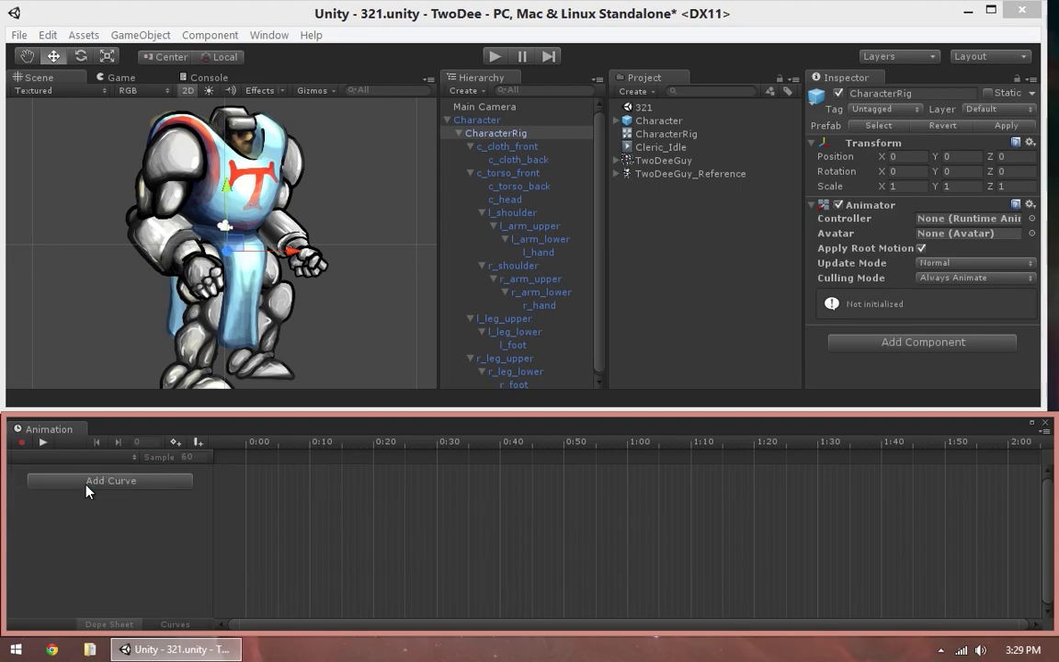
pyautogui.write('Cleric_Idle')
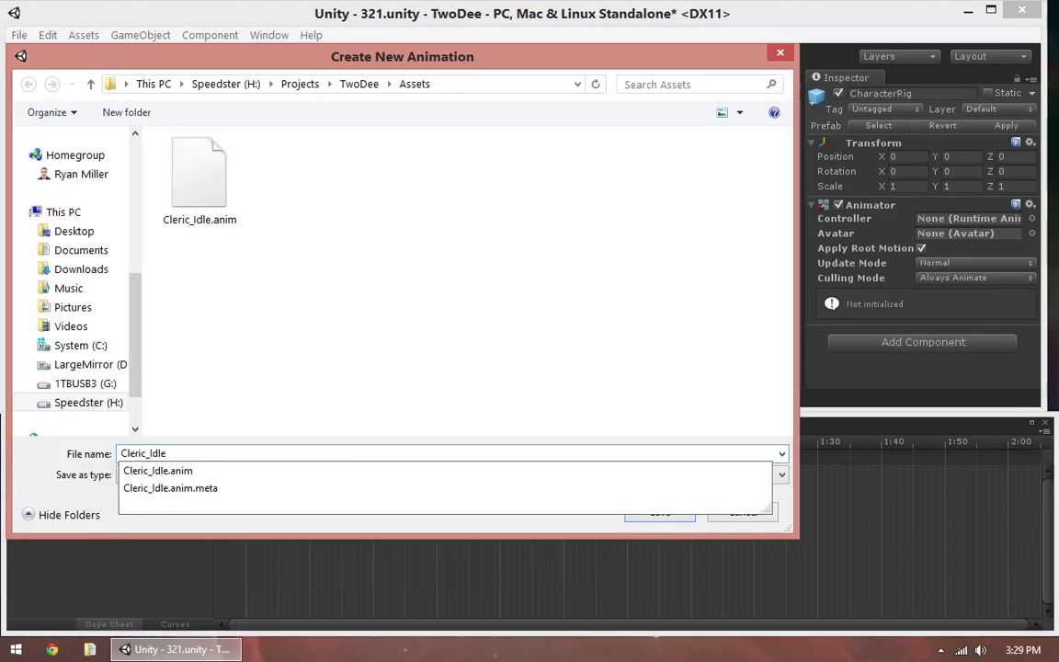
pyautogui.press('Return')
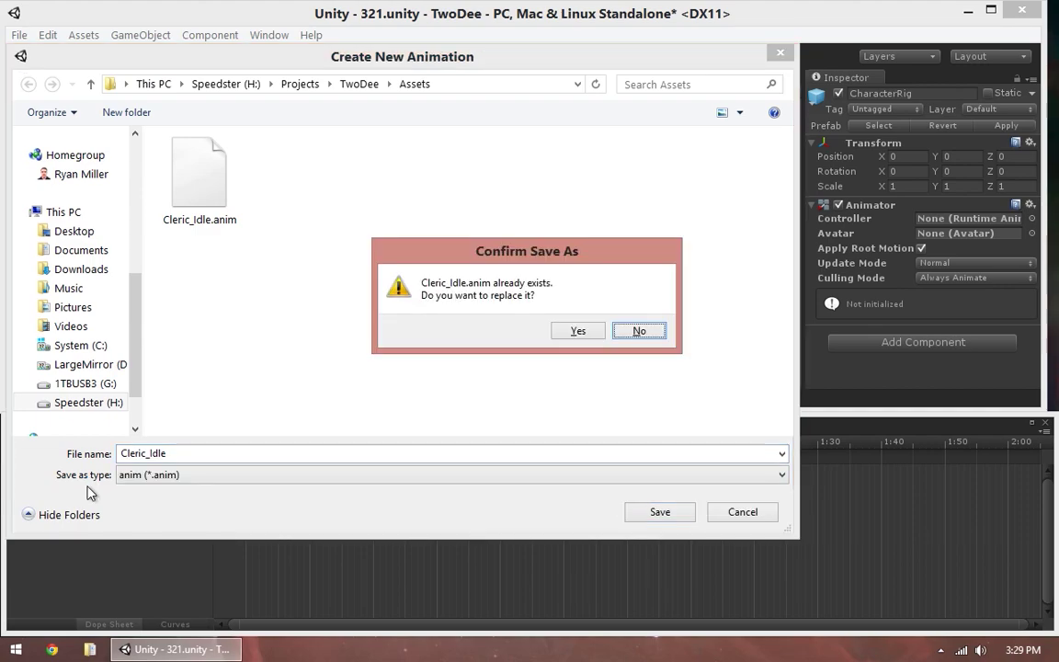
pyautogui.click(579, 332)
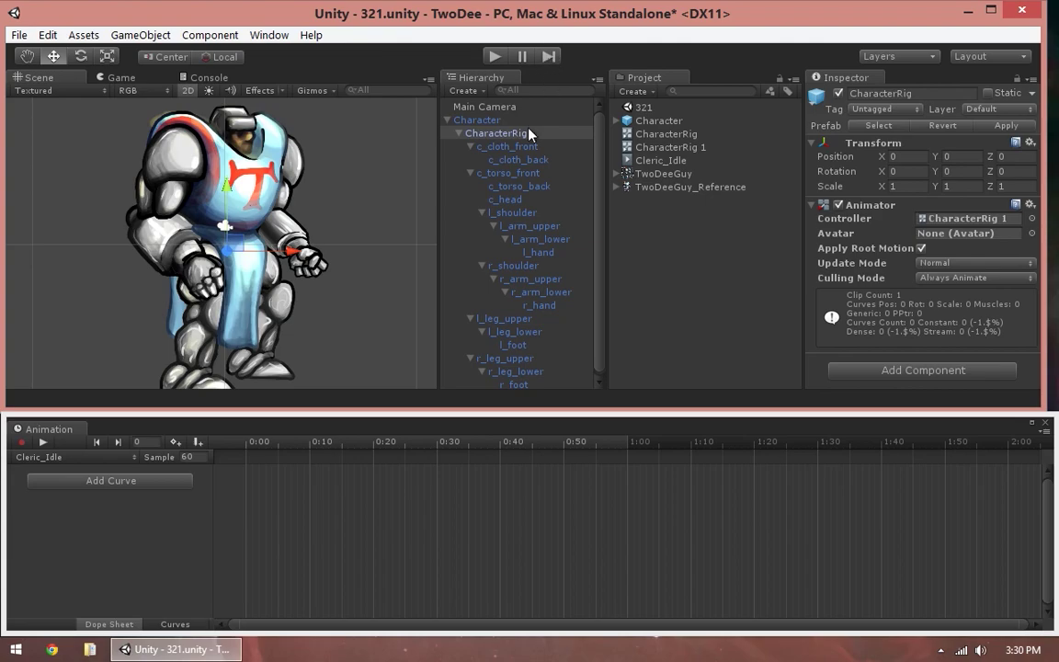
# Step: Scrub through the Cleric_Idle timeline in recording mode and return the playhead to frame 0
pyautogui.moveTo(299, 444)
pyautogui.mouseDown()
pyautogui.moveTo(278, 445)
pyautogui.moveTo(298, 445)
pyautogui.mouseUp()
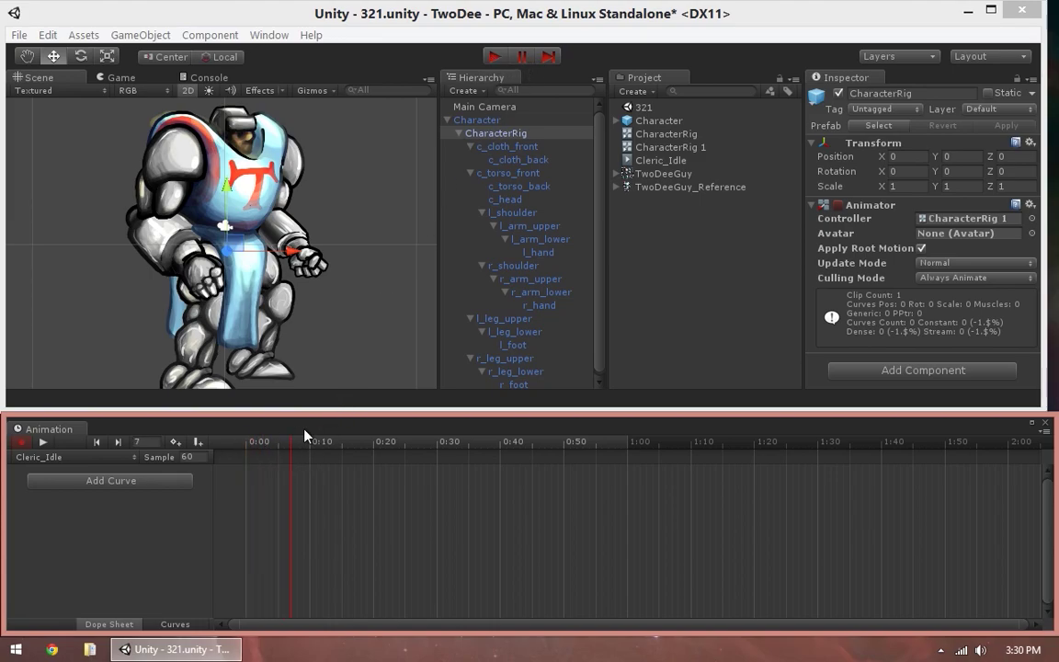
pyautogui.moveTo(305, 436); pyautogui.dragTo(392, 441)
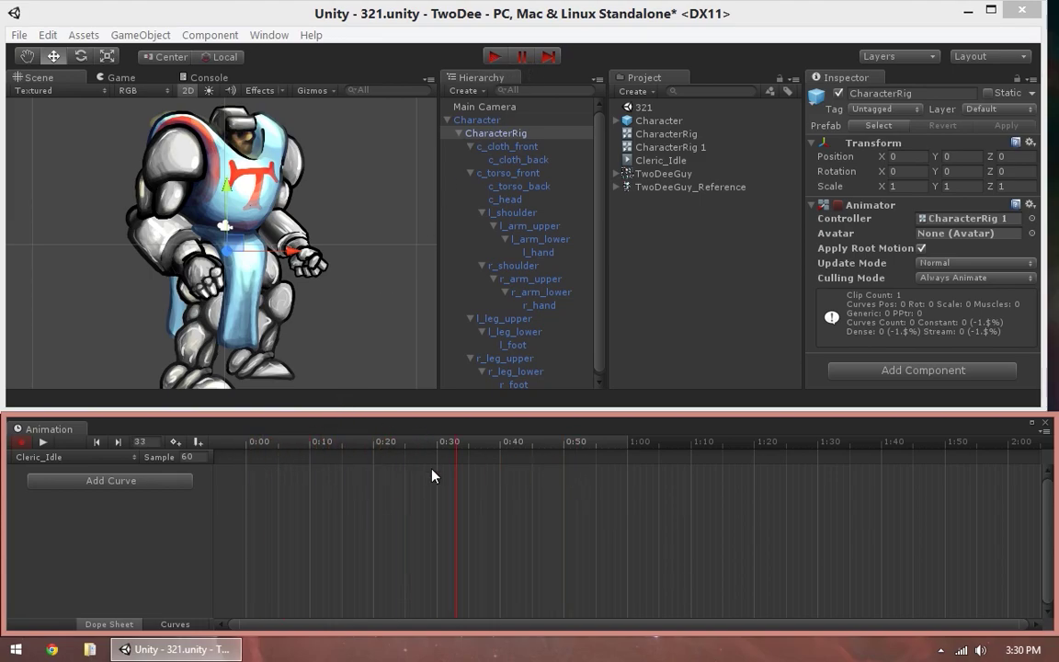
pyautogui.moveTo(435, 475); pyautogui.dragTo(255, 474)
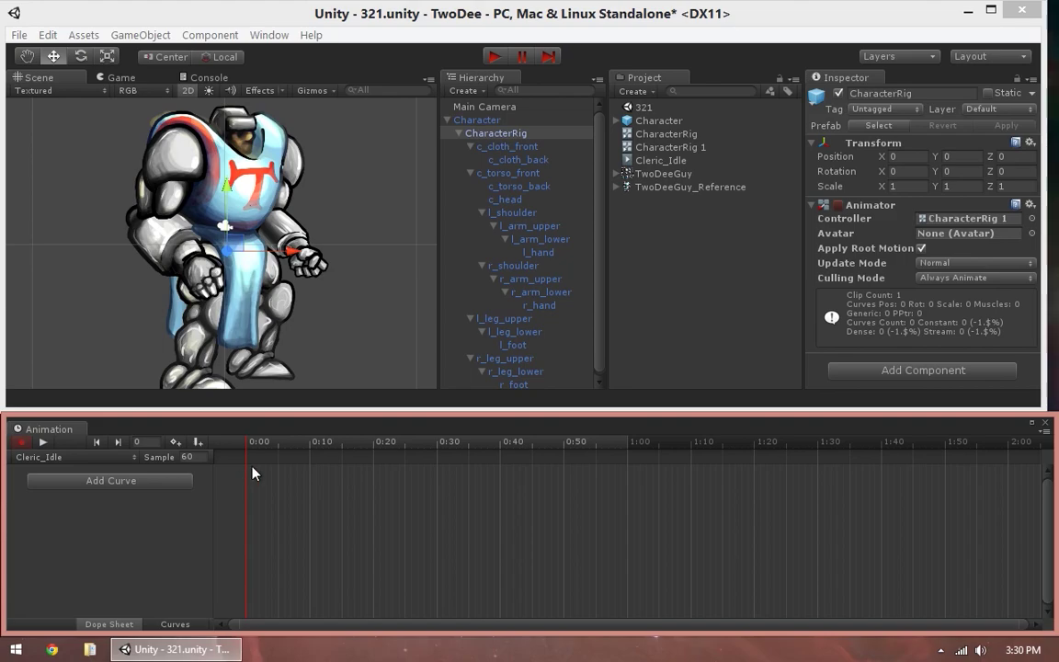
# Step: Examine the individual cloth, torso, head, arm and leg parts of CharacterRig by selecting them one after another
pyautogui.click(511, 160)
pyautogui.click(511, 185)
pyautogui.click(514, 225)
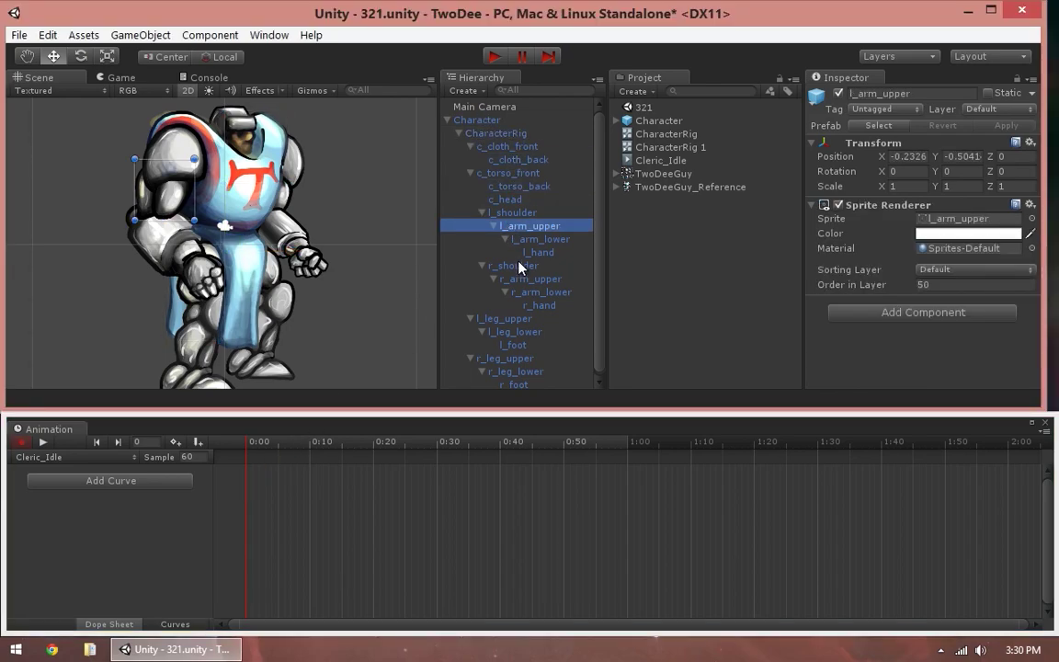
pyautogui.click(516, 266)
pyautogui.click(520, 305)
pyautogui.click(517, 331)
pyautogui.click(505, 199)
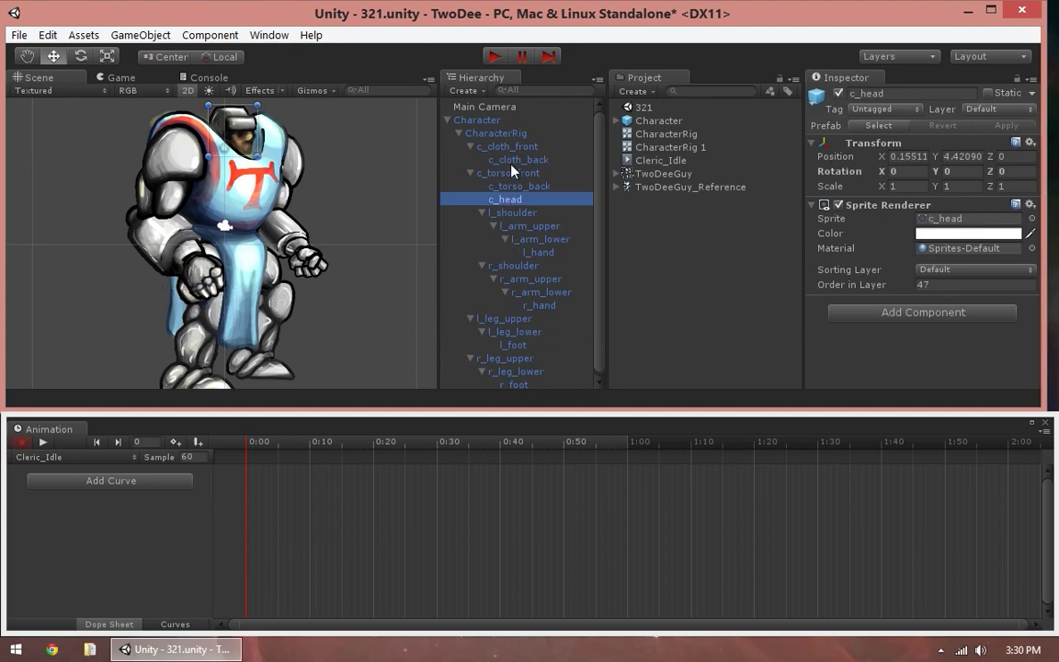
pyautogui.click(513, 159)
pyautogui.click(511, 146)
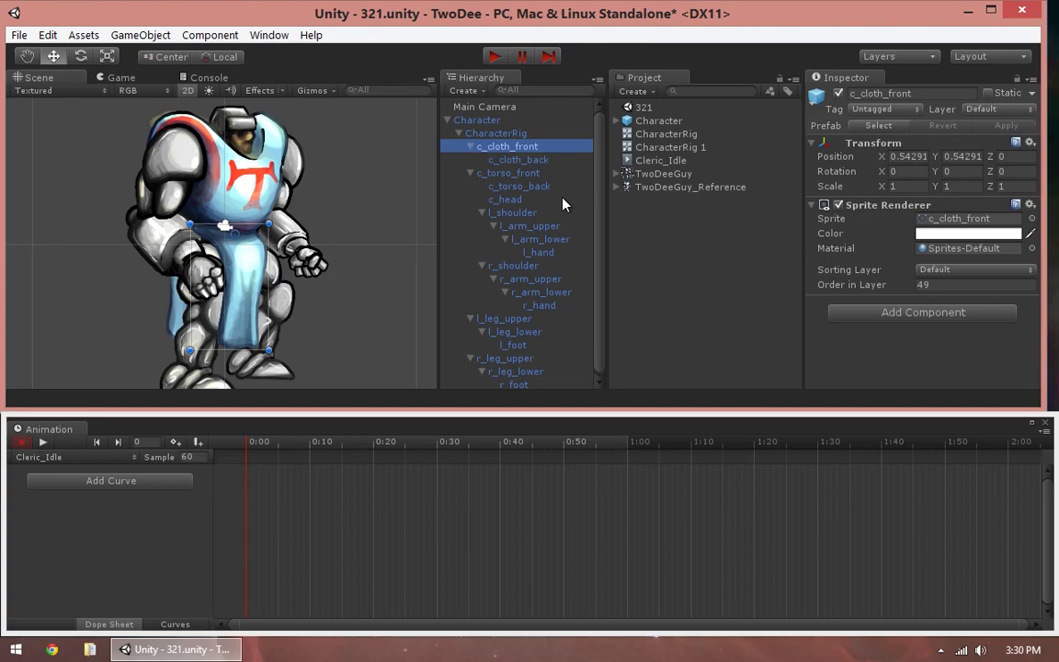
pyautogui.click(504, 318)
pyautogui.click(515, 372)
pyautogui.click(510, 186)
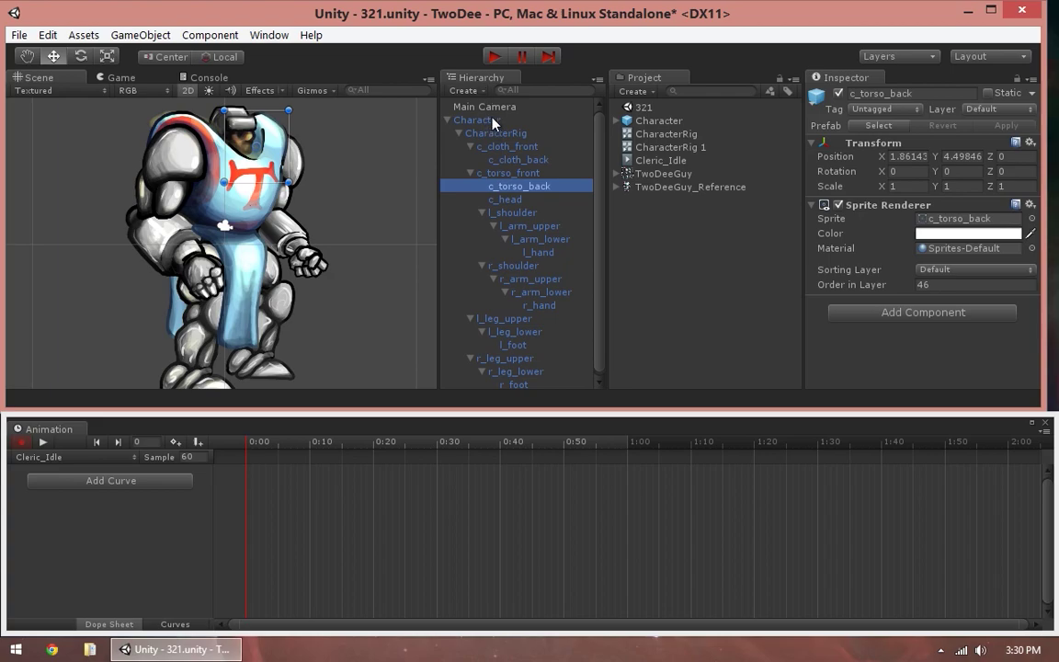
# Step: Compare what the Animation window offers with Character, Main Camera and CharacterRig selected in turn
pyautogui.click(493, 120)
pyautogui.click(496, 57)
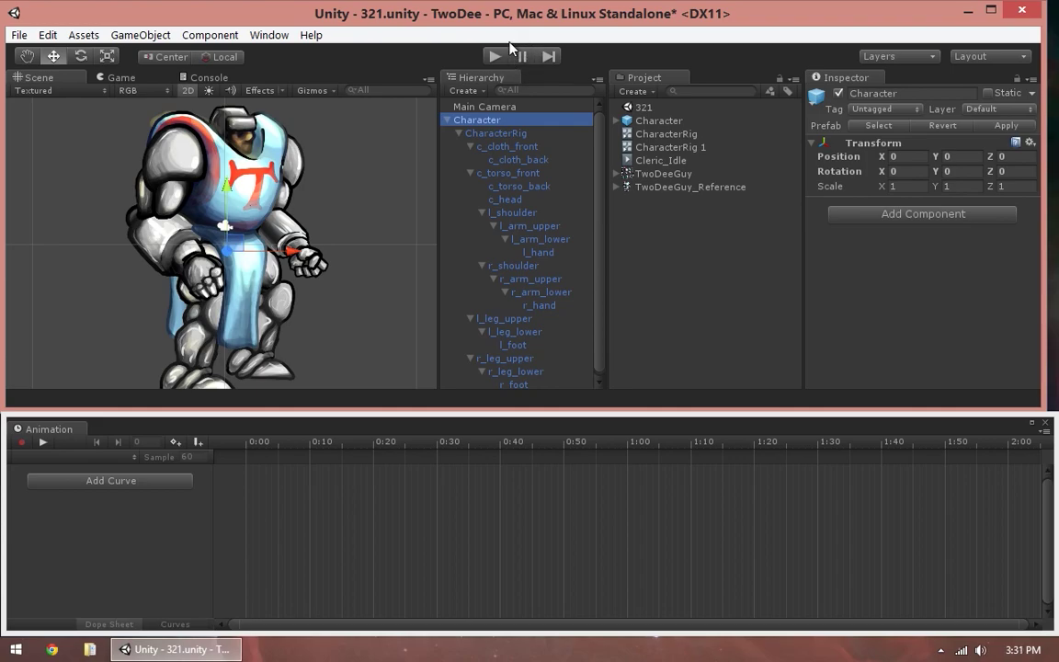
pyautogui.click(496, 105)
pyautogui.click(498, 121)
pyautogui.click(500, 107)
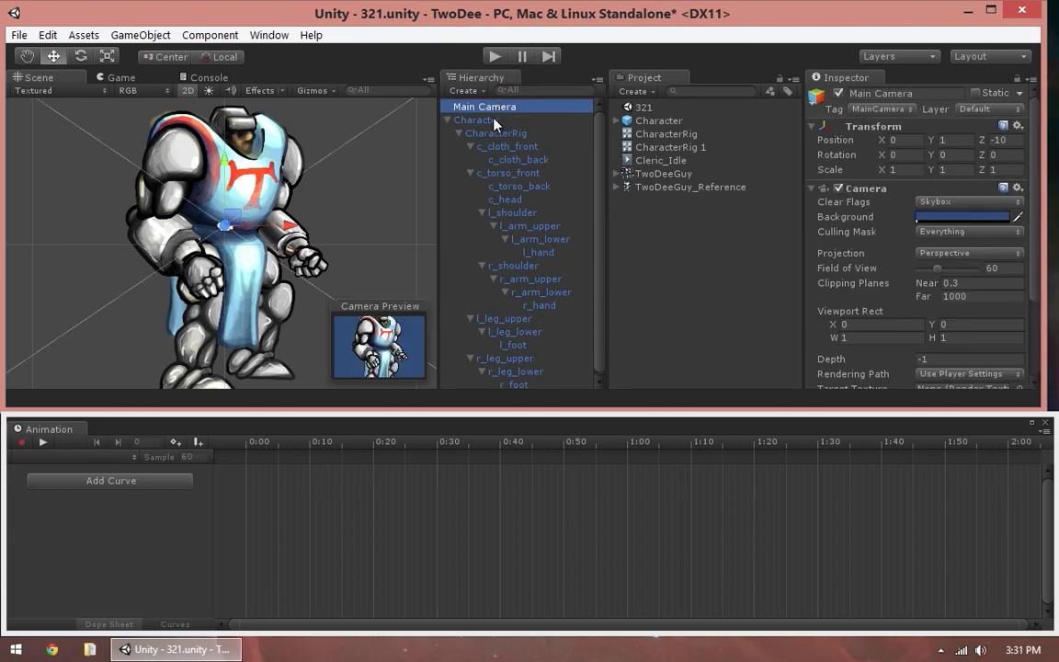
pyautogui.click(494, 121)
pyautogui.click(497, 134)
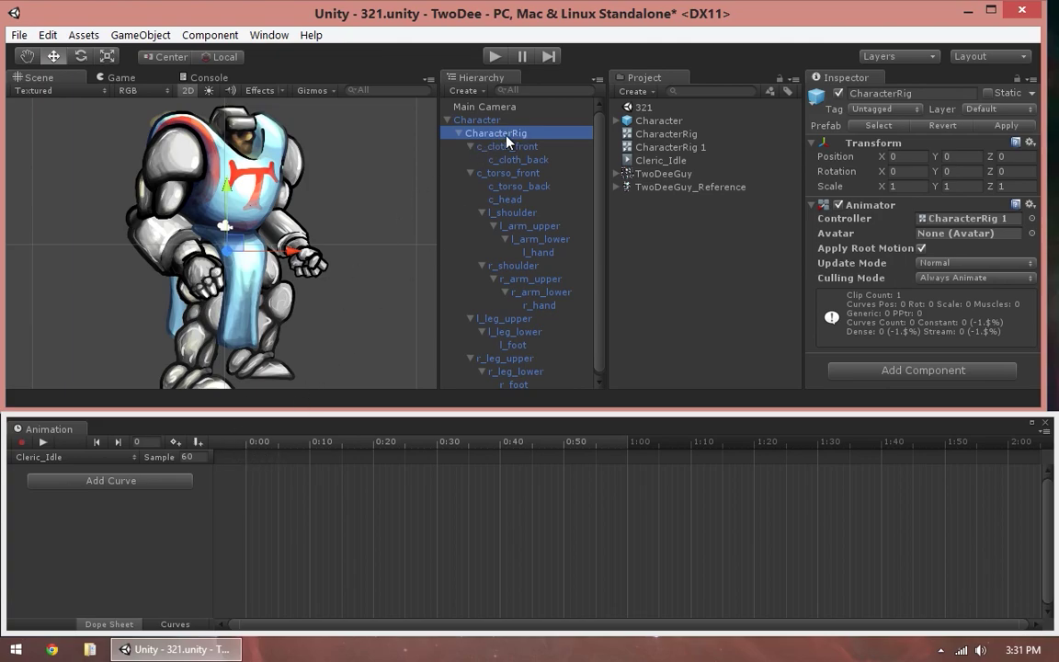
# Step: Scrub the Cleric_Idle timeline to around frame 16, and select CharacterRig again
pyautogui.moveTo(367, 442); pyautogui.dragTo(342, 443)
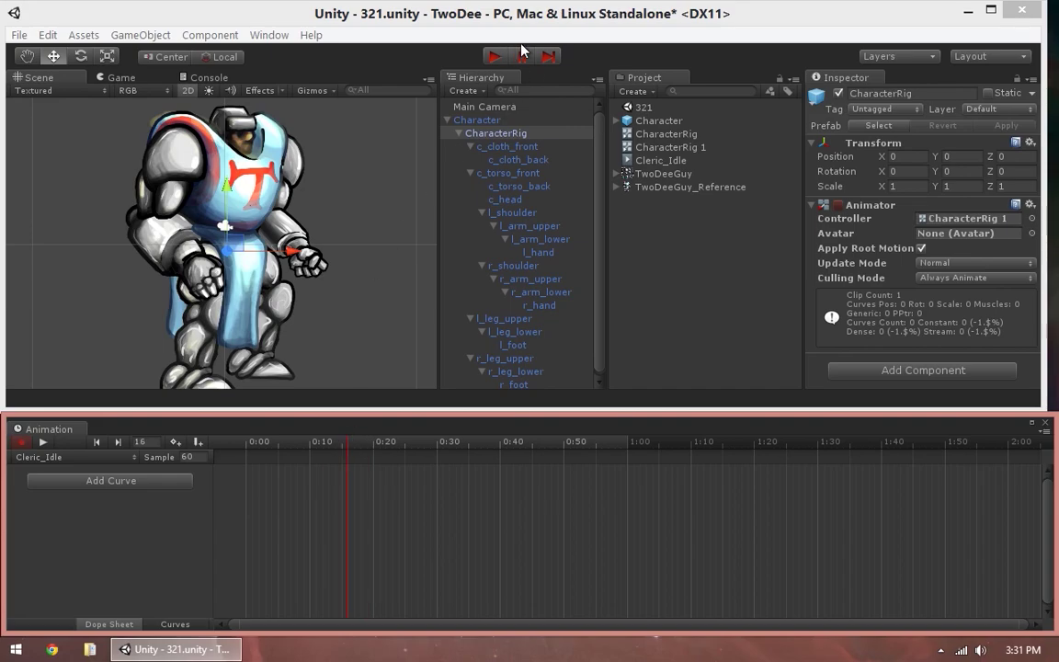
pyautogui.moveTo(342, 431)
pyautogui.mouseDown()
pyautogui.moveTo(234, 446)
pyautogui.moveTo(354, 433)
pyautogui.mouseUp()
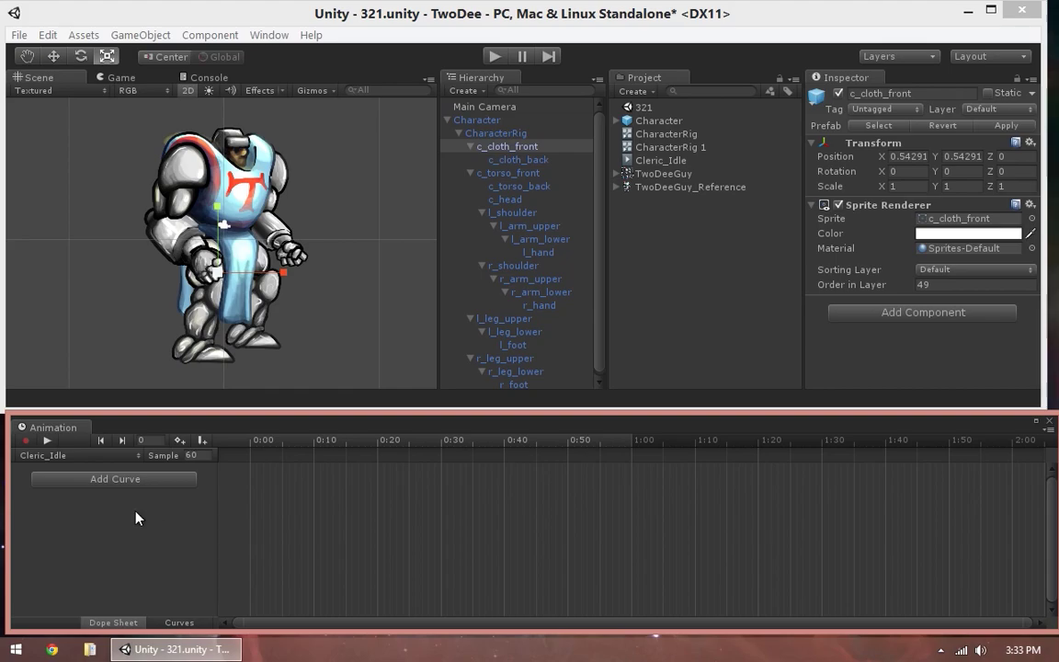
pyautogui.click(463, 121)
pyautogui.click(466, 134)
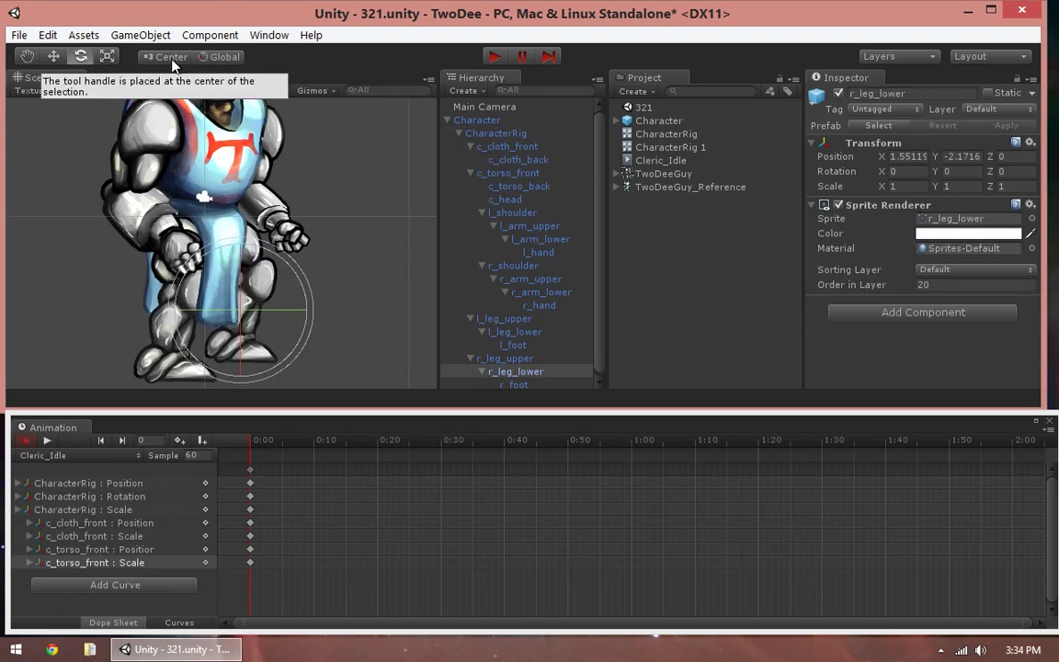
# Step: Compare the Center and Pivot handle placements on r_leg_lower, and leave the handle set to Pivot
pyautogui.click(165, 57)
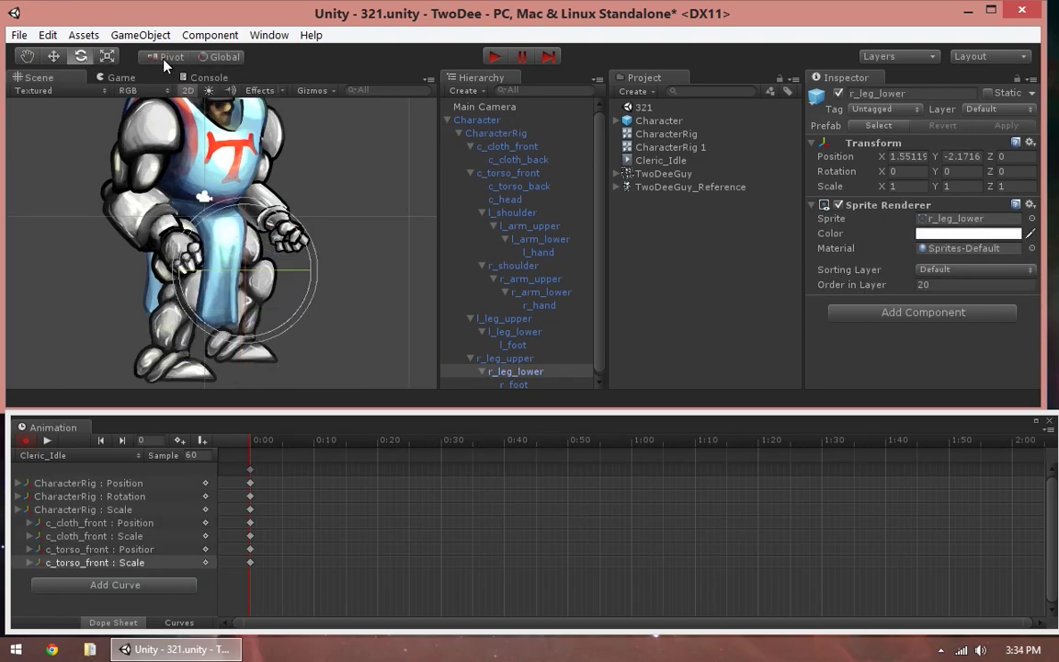
pyautogui.click(166, 57)
pyautogui.click(165, 57)
pyautogui.scroll(-1, 523, 357)
# Step: Rotate both lower legs to about -4.5° and both upper legs to about 2.5° on Z at frame 0
pyautogui.click(519, 379)
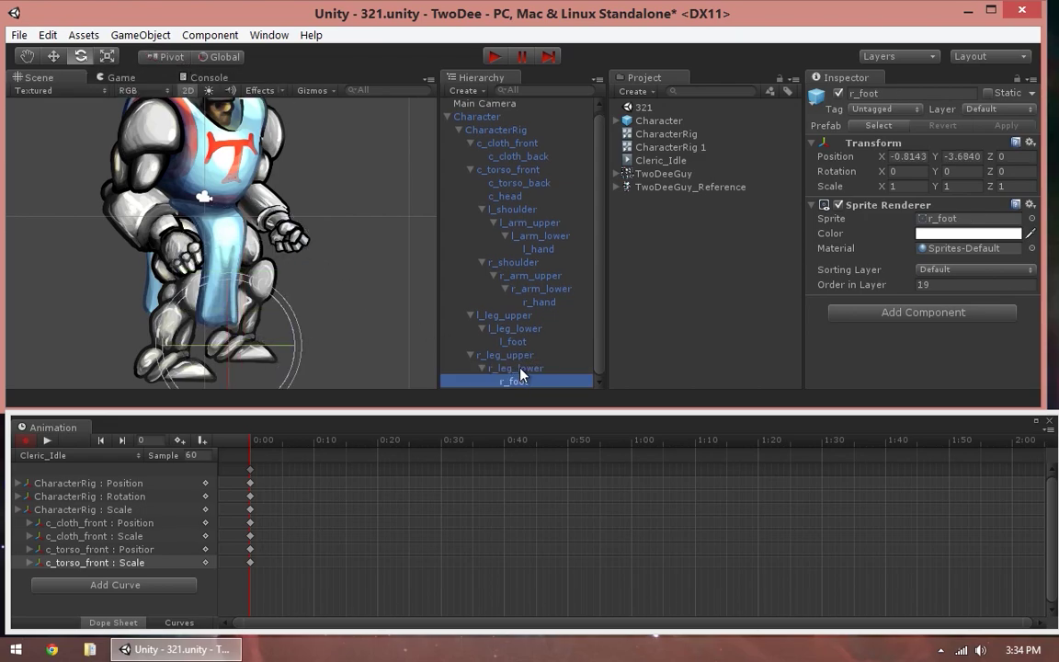
pyautogui.click(519, 368)
pyautogui.keyDown('ctrl'); pyautogui.click(518, 330); pyautogui.keyUp('ctrl')
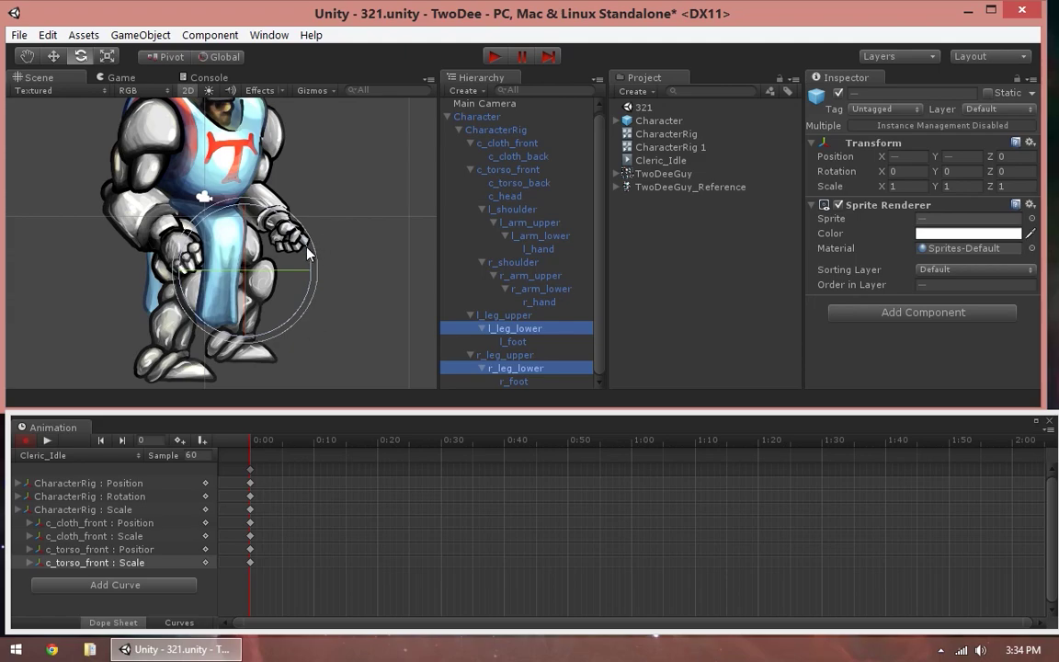
pyautogui.moveTo(307, 248); pyautogui.dragTo(307, 259)
pyautogui.click(530, 318)
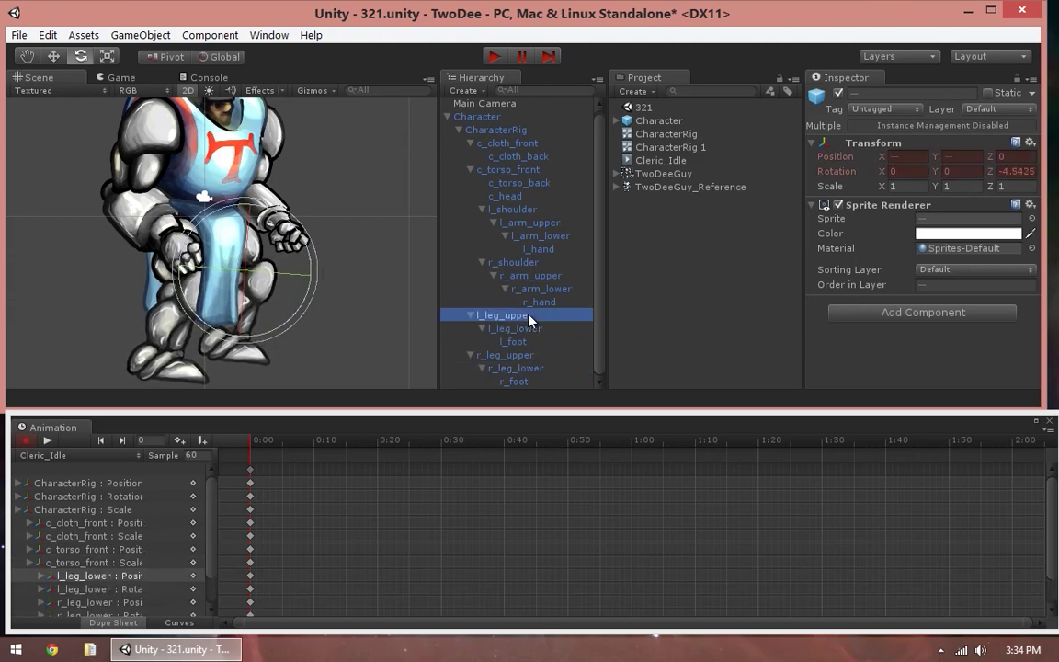
pyautogui.keyDown('ctrl'); pyautogui.click(510, 356); pyautogui.keyUp('ctrl')
pyautogui.moveTo(223, 244); pyautogui.dragTo(232, 271)
# Step: Rotate both shoulders to about -5.3° and both upper arms to about 1.1° on Z at frame 0
pyautogui.click(511, 263)
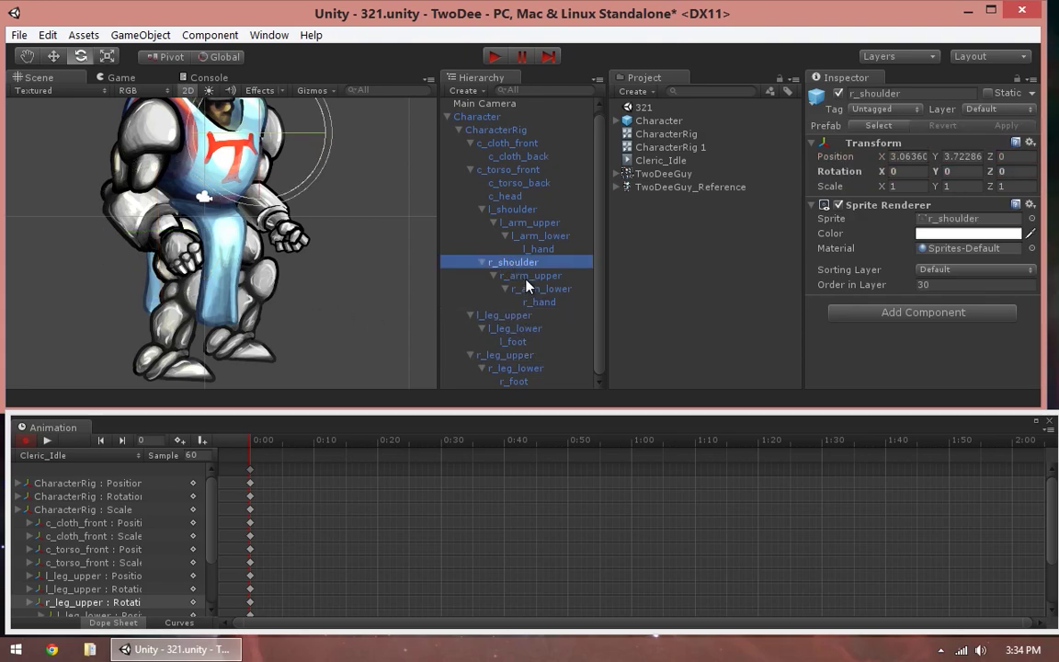
pyautogui.keyDown('ctrl'); pyautogui.click(515, 210); pyautogui.keyUp('ctrl')
pyautogui.moveTo(314, 172); pyautogui.dragTo(328, 239, button='middle')
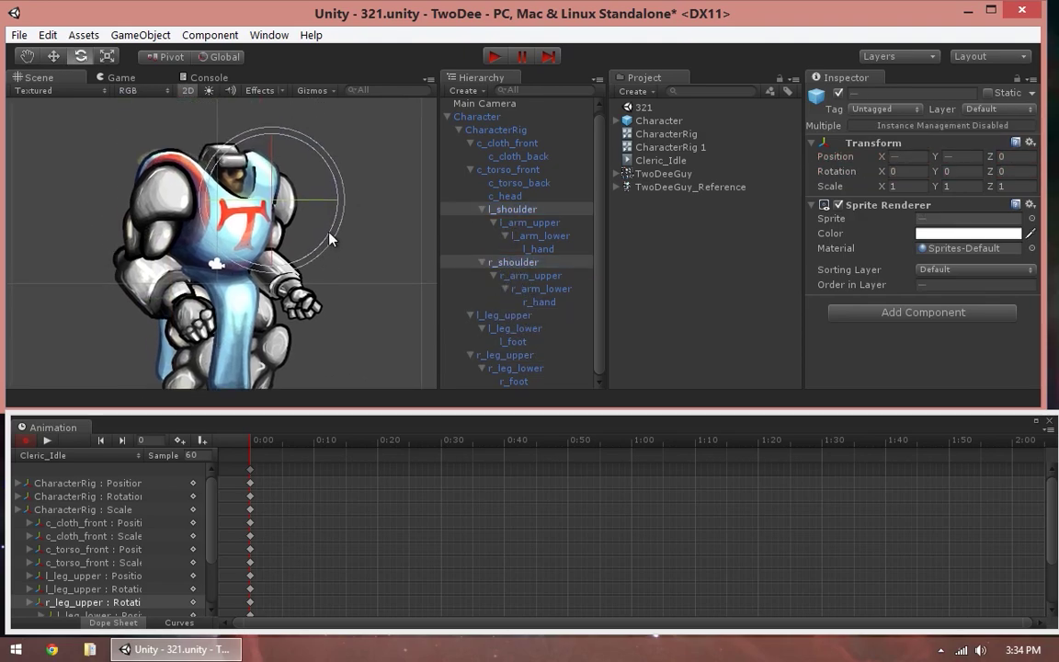
pyautogui.moveTo(331, 232); pyautogui.dragTo(435, 245)
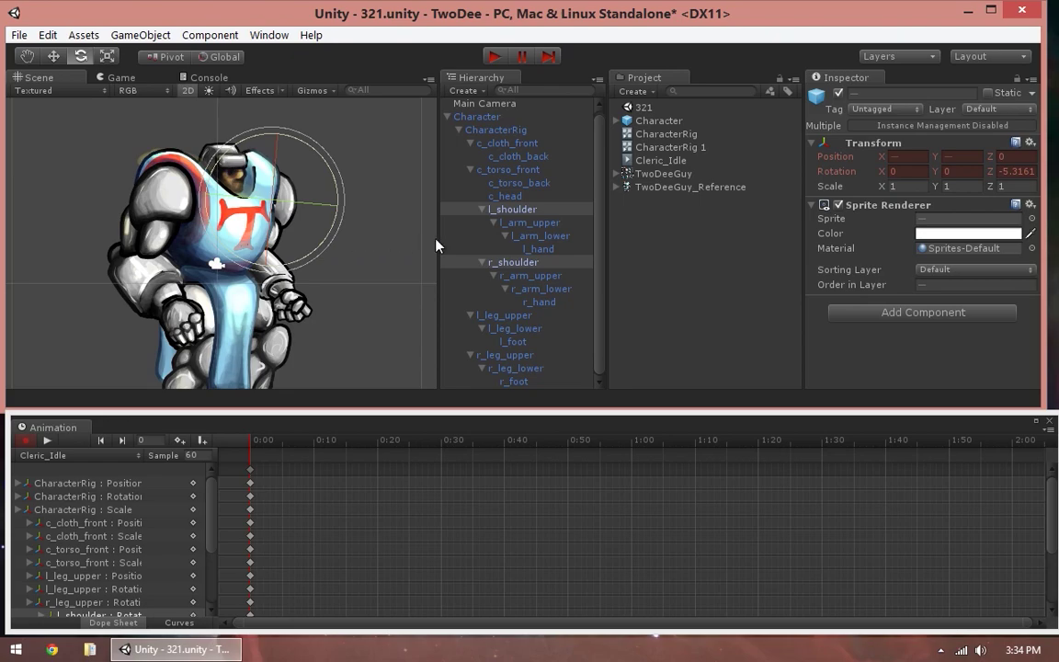
pyautogui.click(531, 224)
pyautogui.keyDown('ctrl'); pyautogui.click(533, 275); pyautogui.keyUp('ctrl')
pyautogui.moveTo(219, 234); pyautogui.dragTo(244, 233)
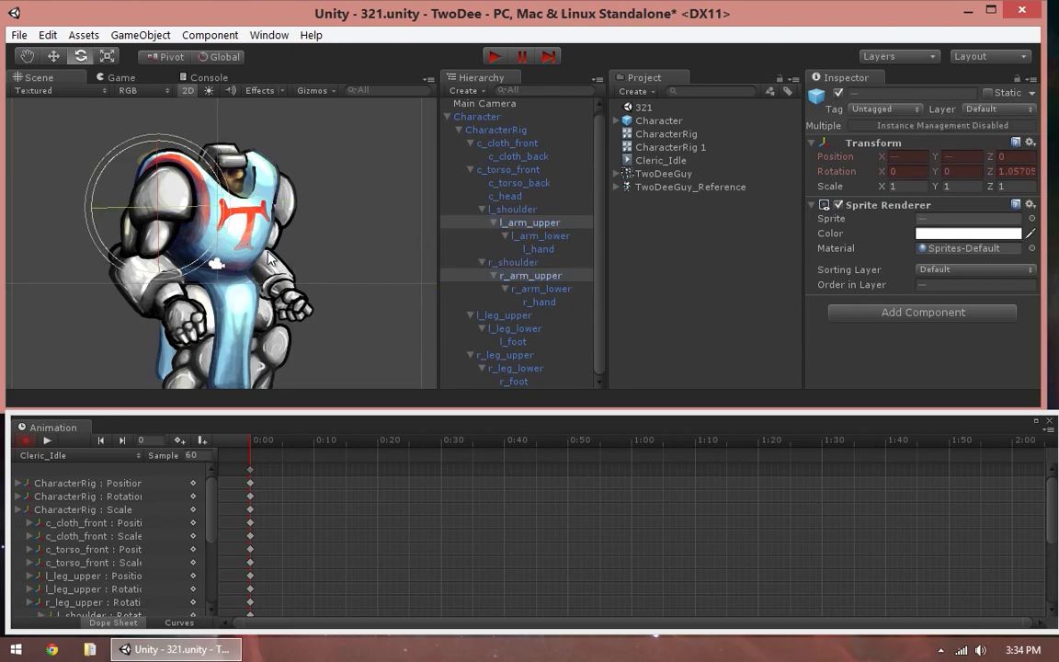
# Step: Rotate both lower arms to about 2° on Z, and turn both hands slightly clockwise at frame 0
pyautogui.click(542, 289)
pyautogui.keyDown('ctrl'); pyautogui.click(534, 236); pyautogui.keyUp('ctrl')
pyautogui.moveTo(310, 258); pyautogui.dragTo(314, 251)
pyautogui.click(545, 303)
pyautogui.keyDown('ctrl'); pyautogui.click(537, 250); pyautogui.keyUp('ctrl')
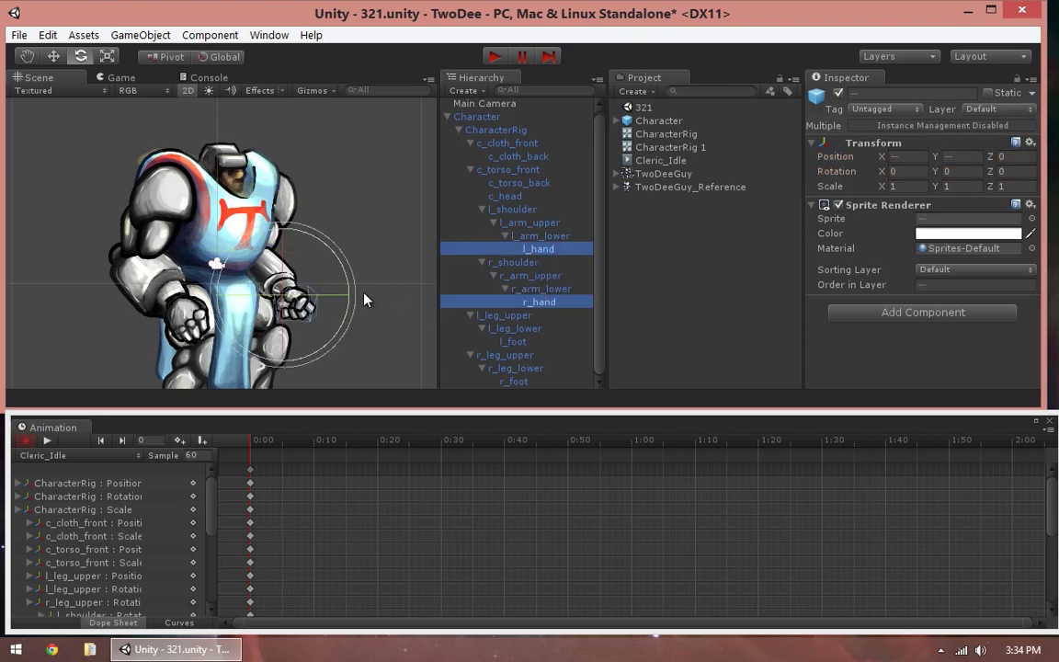
pyautogui.moveTo(346, 275); pyautogui.dragTo(350, 282)
# Step: Rotate c_head to about -2.7°, c_torso_back to about -0.4° and c_torso_front to about -0.06° on Z at frame 0
pyautogui.click(511, 197)
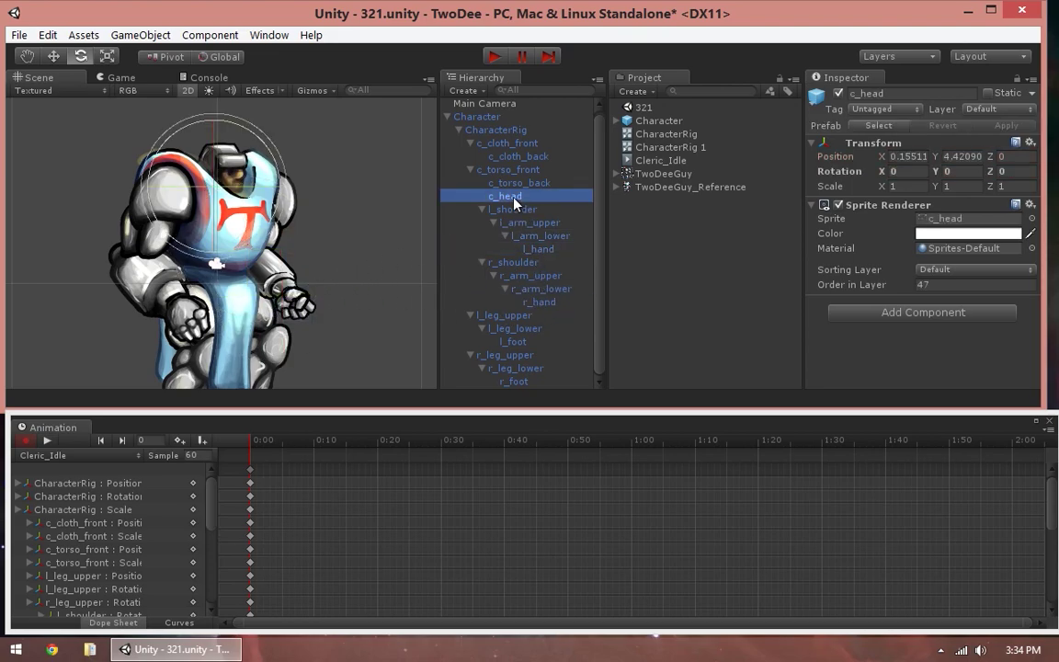
pyautogui.moveTo(283, 167); pyautogui.dragTo(284, 171)
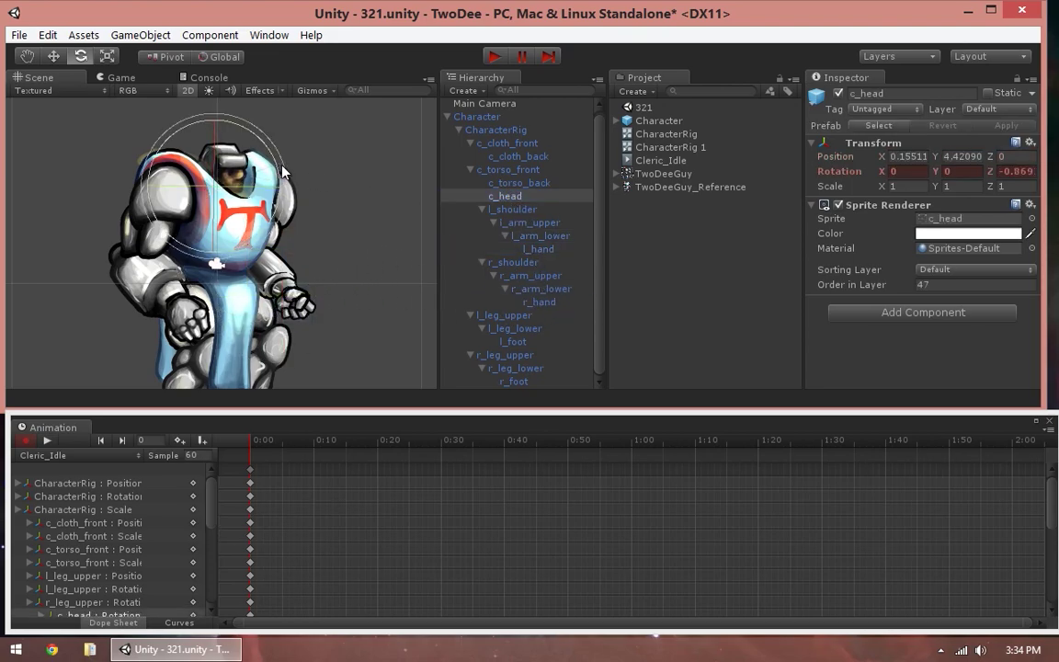
pyautogui.click(519, 183)
pyautogui.moveTo(277, 150); pyautogui.dragTo(281, 149)
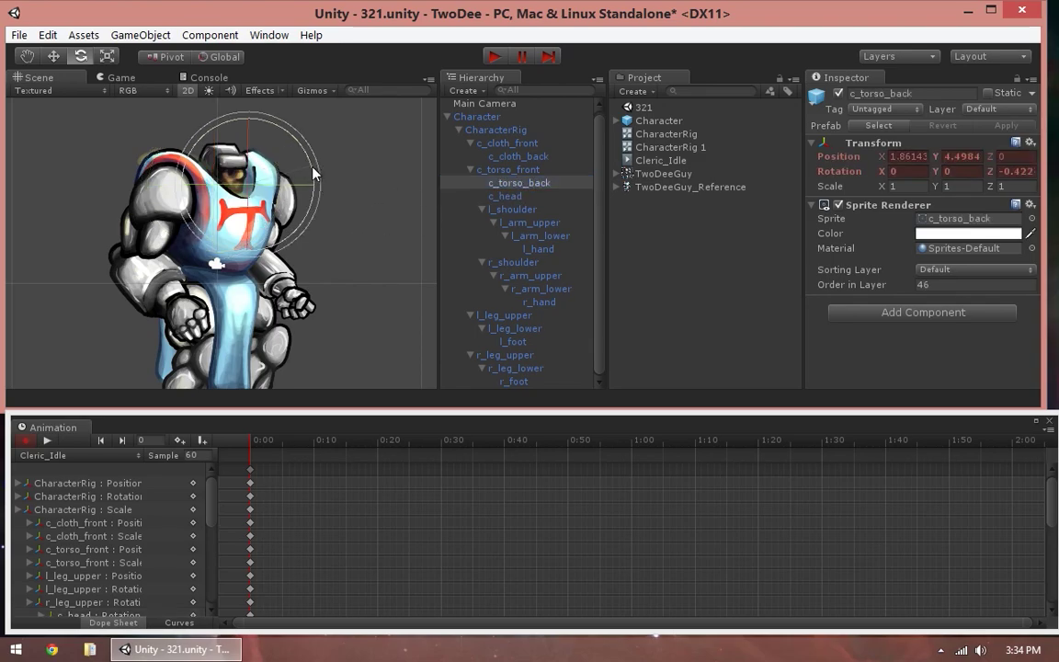
pyautogui.click(478, 170)
pyautogui.moveTo(230, 209); pyautogui.dragTo(237, 206)
pyautogui.click(515, 197)
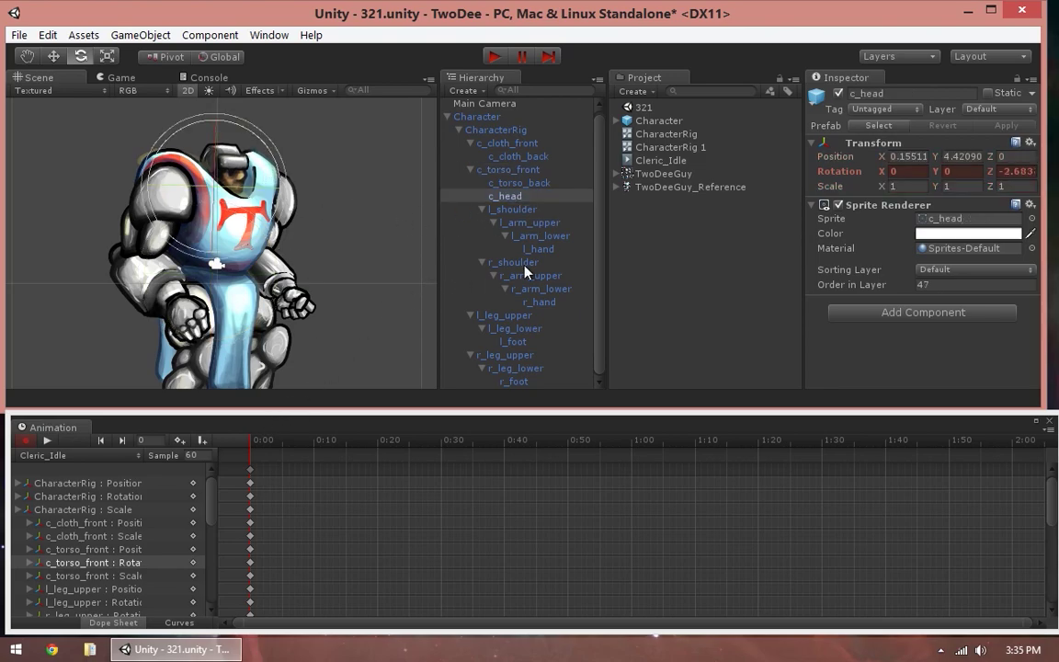
# Step: Copy all keyframes at frame 0 of Cleric_Idle and paste them at 0:50
pyautogui.moveTo(252, 440); pyautogui.dragTo(237, 496)
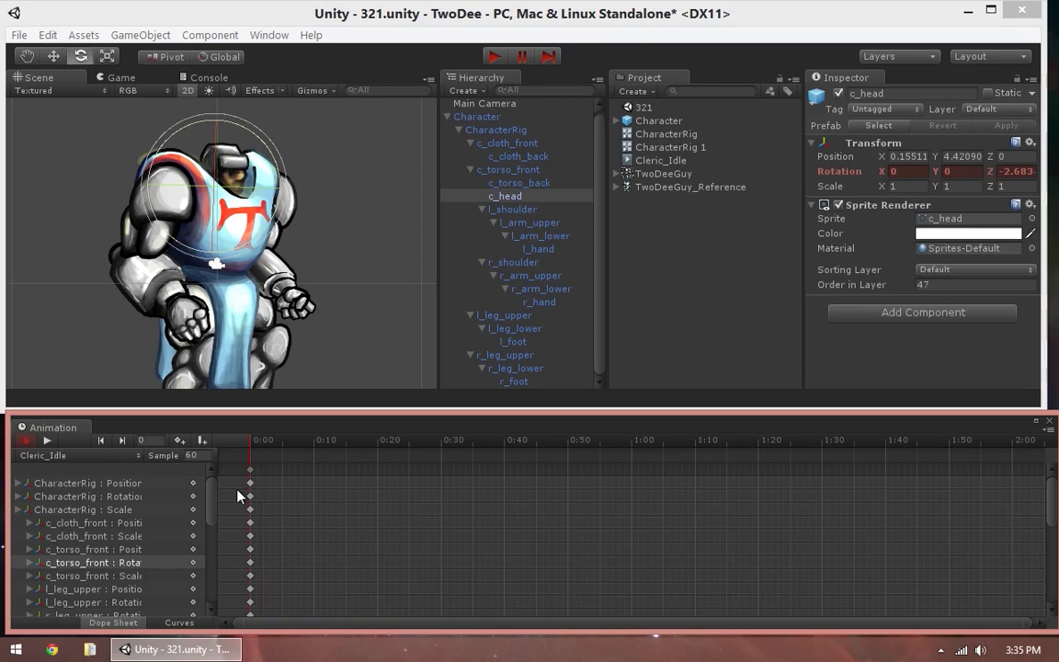
pyautogui.click(252, 470)
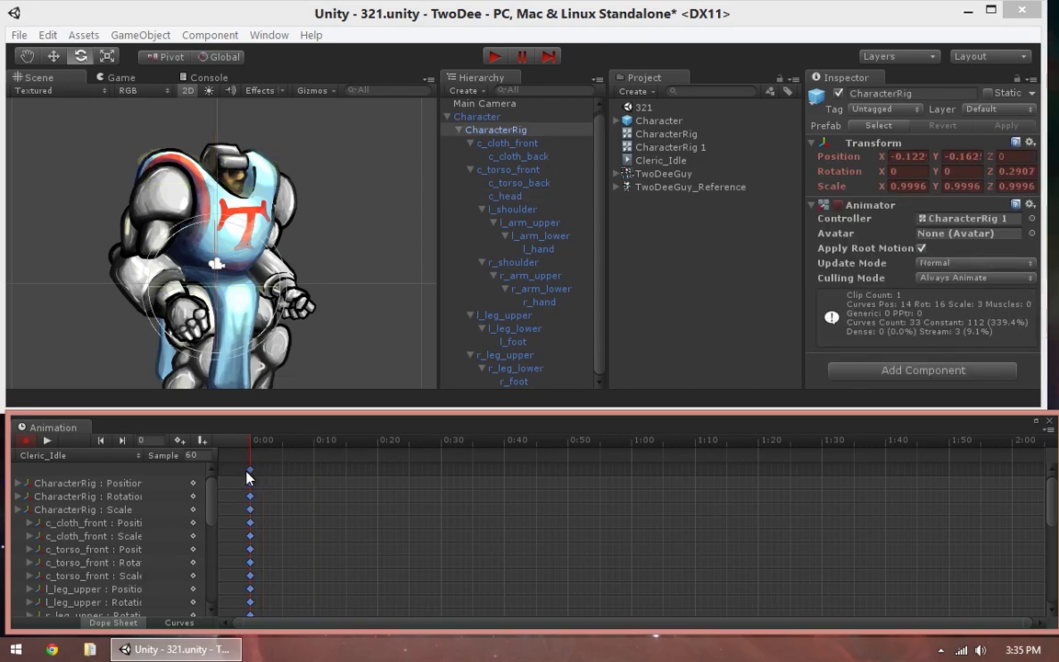
pyautogui.click(255, 470)
pyautogui.click(253, 469)
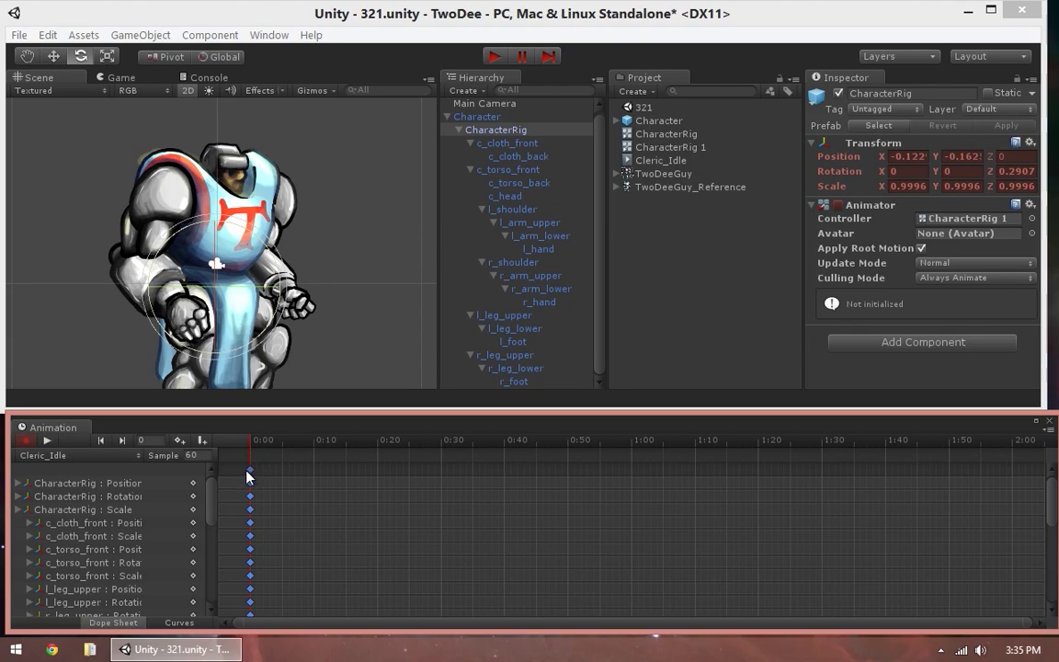
pyautogui.click(405, 445)
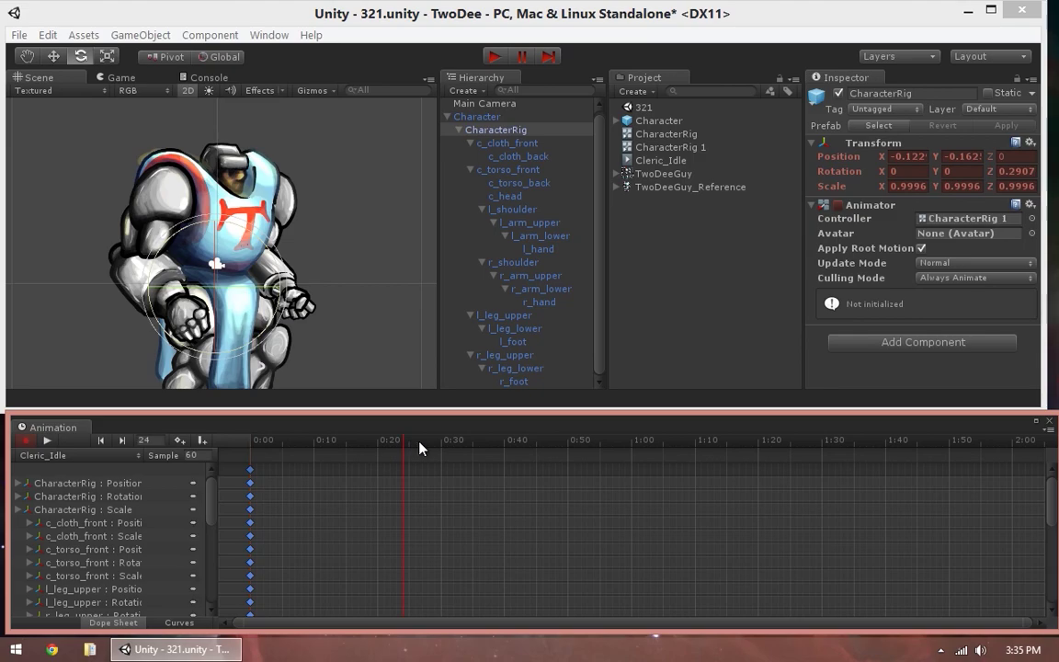
pyautogui.hotkey('ctrl', 'v')
pyautogui.moveTo(489, 442); pyautogui.dragTo(567, 453)
# Step: Move the playhead to frame 26 and rotate c_torso_front to about -1.3° on Z
pyautogui.moveTo(399, 465); pyautogui.dragTo(419, 484)
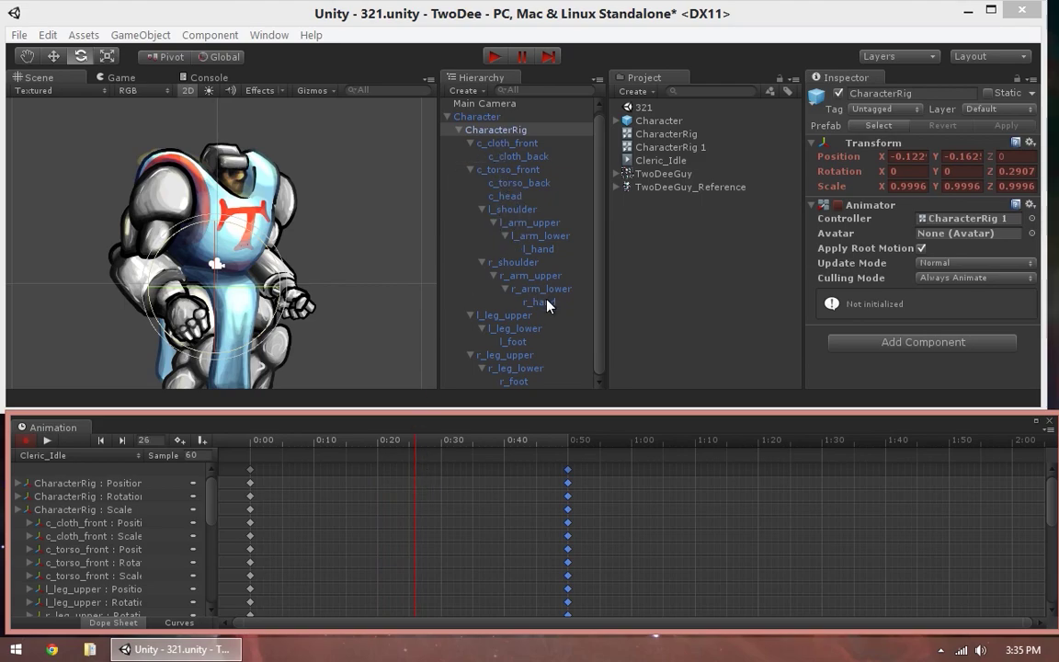
pyautogui.click(509, 381)
pyautogui.click(505, 144)
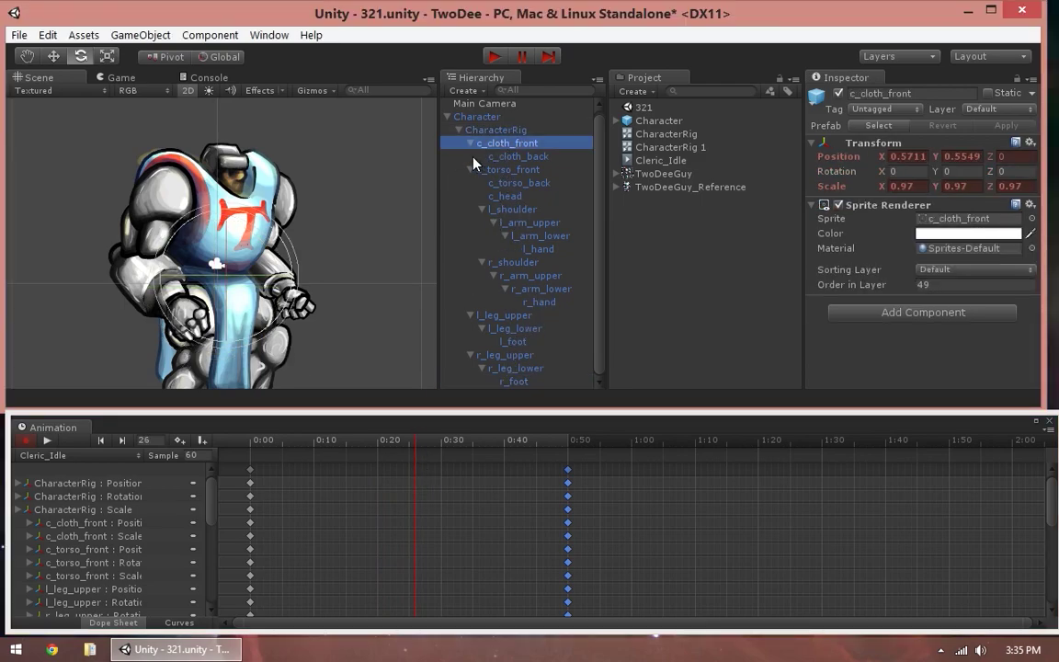
pyautogui.click(496, 129)
pyautogui.click(508, 169)
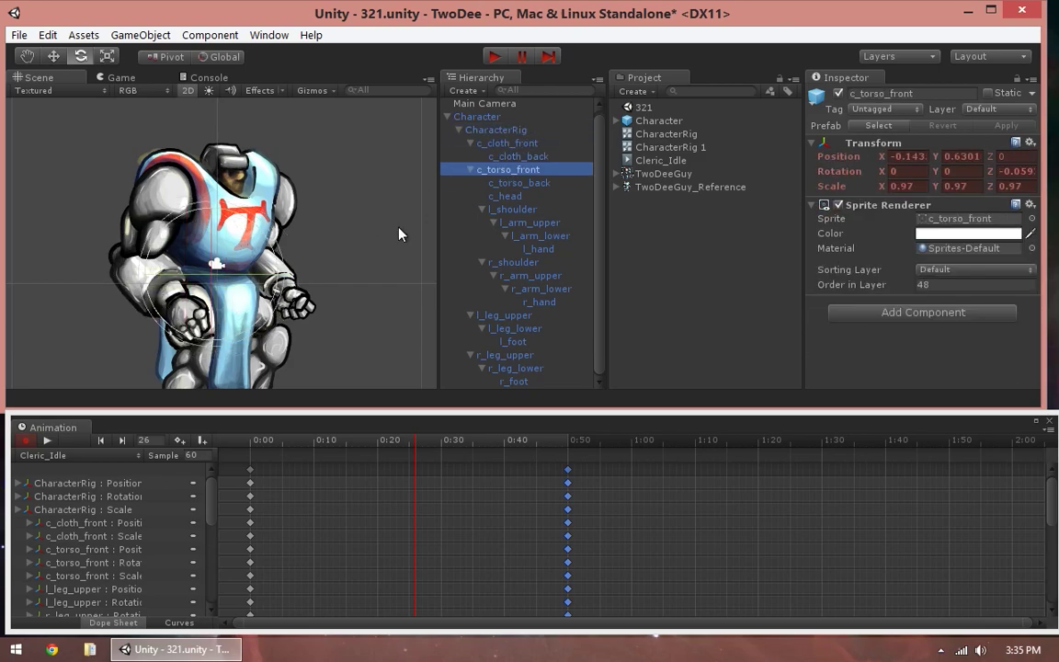
pyautogui.moveTo(250, 225); pyautogui.dragTo(278, 254)
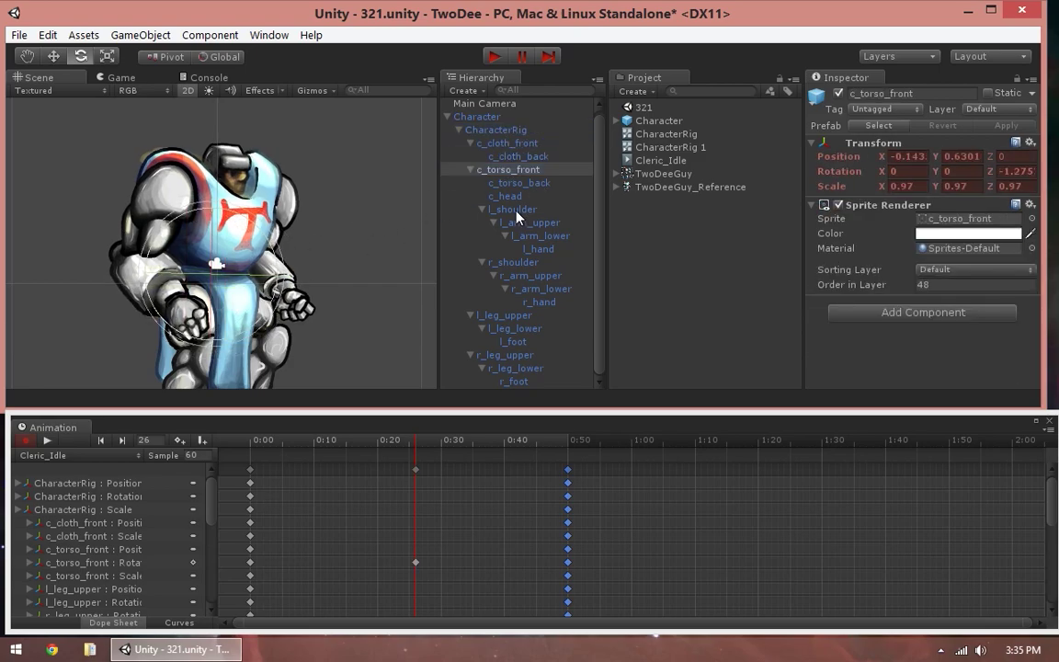
# Step: Rotate both shoulders together and both upper arms together to pose the arms at frame 26
pyautogui.click(517, 210)
pyautogui.keyDown('ctrl'); pyautogui.click(513, 262); pyautogui.keyUp('ctrl')
pyautogui.moveTo(206, 196); pyautogui.dragTo(241, 228)
pyautogui.click(533, 222)
pyautogui.keyDown('ctrl'); pyautogui.click(533, 276); pyautogui.keyUp('ctrl')
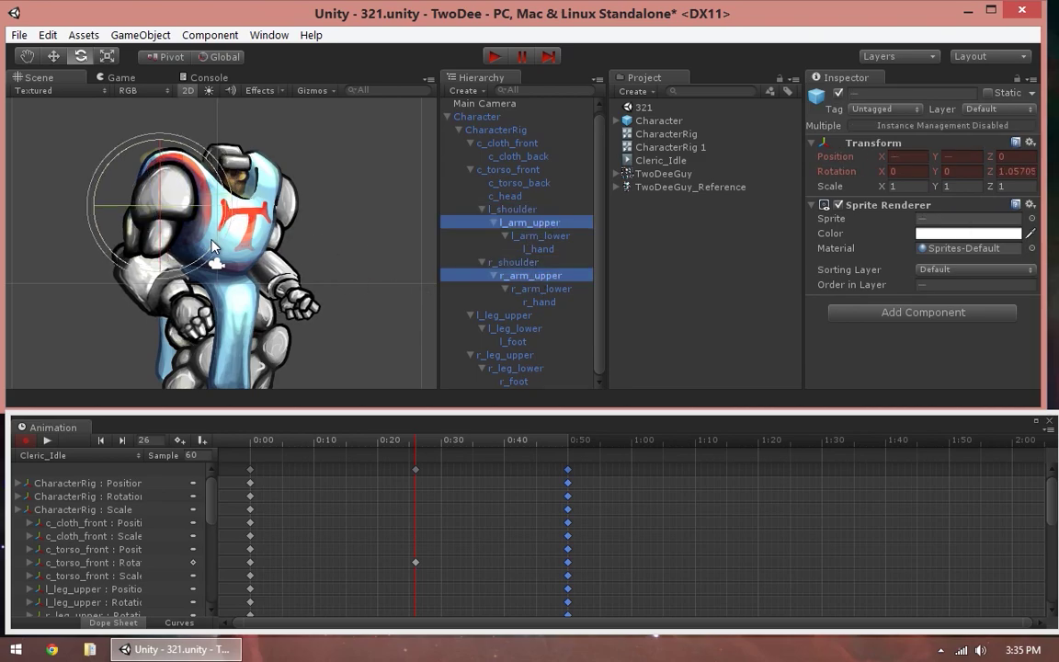
pyautogui.moveTo(219, 241); pyautogui.dragTo(331, 257)
# Step: Rotate both lower arms to about 5.7° and both hands to about -0.4° on Z at frame 26
pyautogui.click(541, 289)
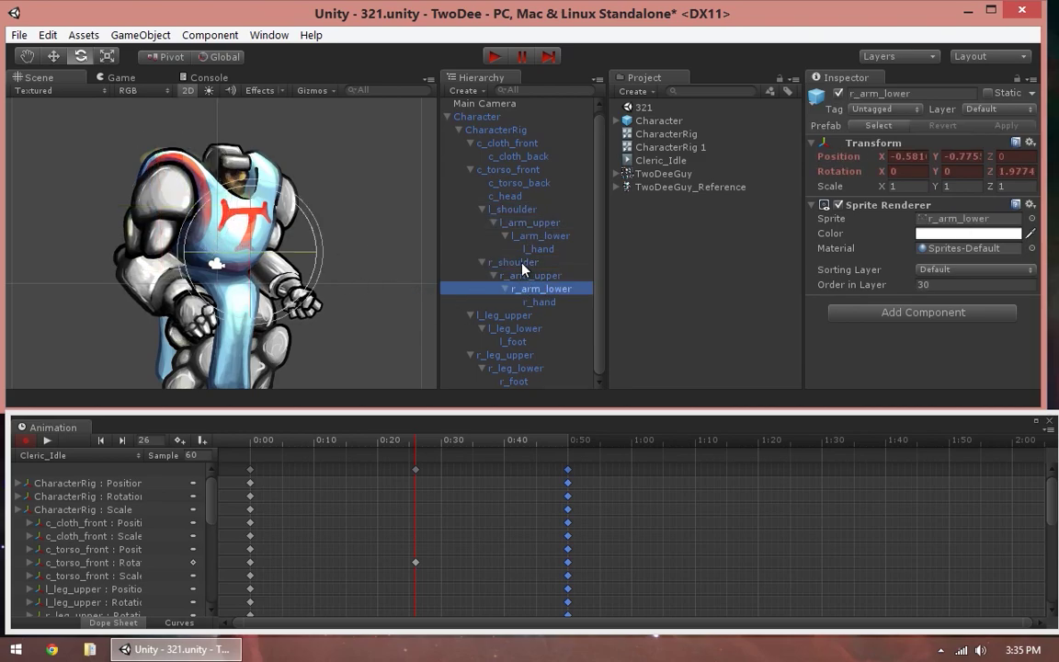
pyautogui.keyDown('ctrl'); pyautogui.click(541, 235); pyautogui.keyUp('ctrl')
pyautogui.moveTo(315, 264); pyautogui.dragTo(326, 256)
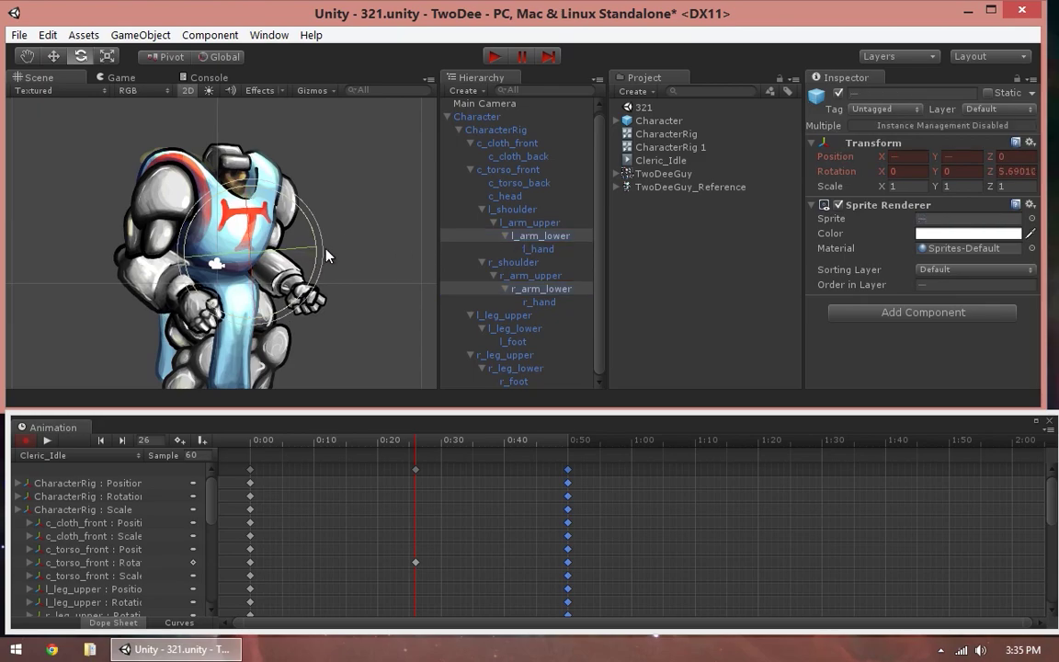
pyautogui.click(541, 301)
pyautogui.keyDown('ctrl'); pyautogui.click(539, 249); pyautogui.keyUp('ctrl')
pyautogui.moveTo(345, 267); pyautogui.dragTo(350, 272)
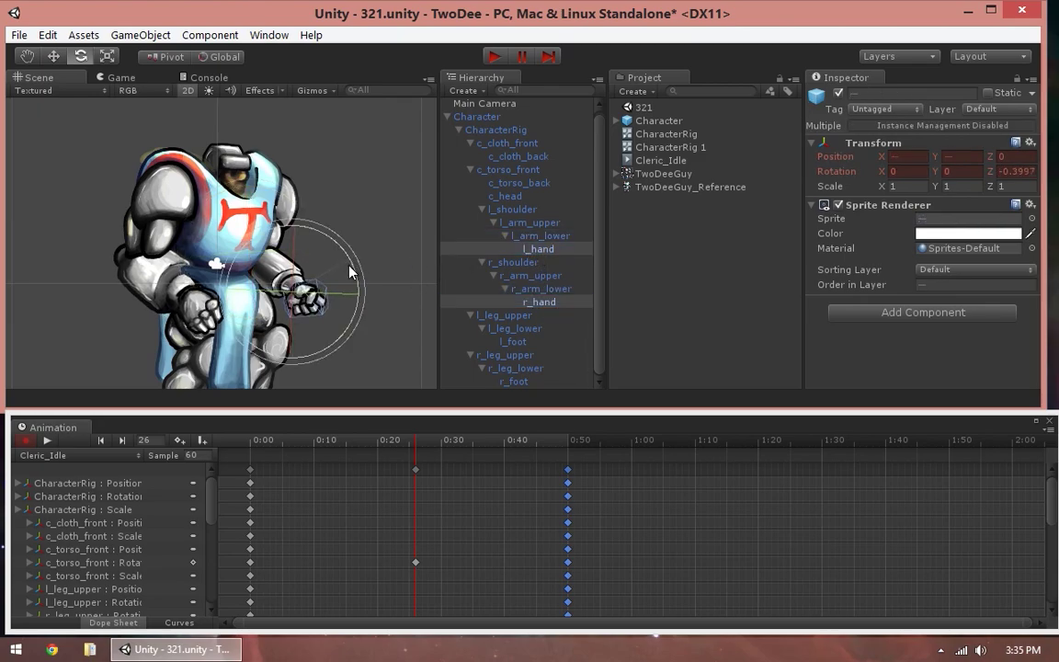
# Step: Rotate both upper legs to about 5.1° and both lower legs to about -6.1° on Z at frame 26
pyautogui.click(511, 262)
pyautogui.click(503, 314)
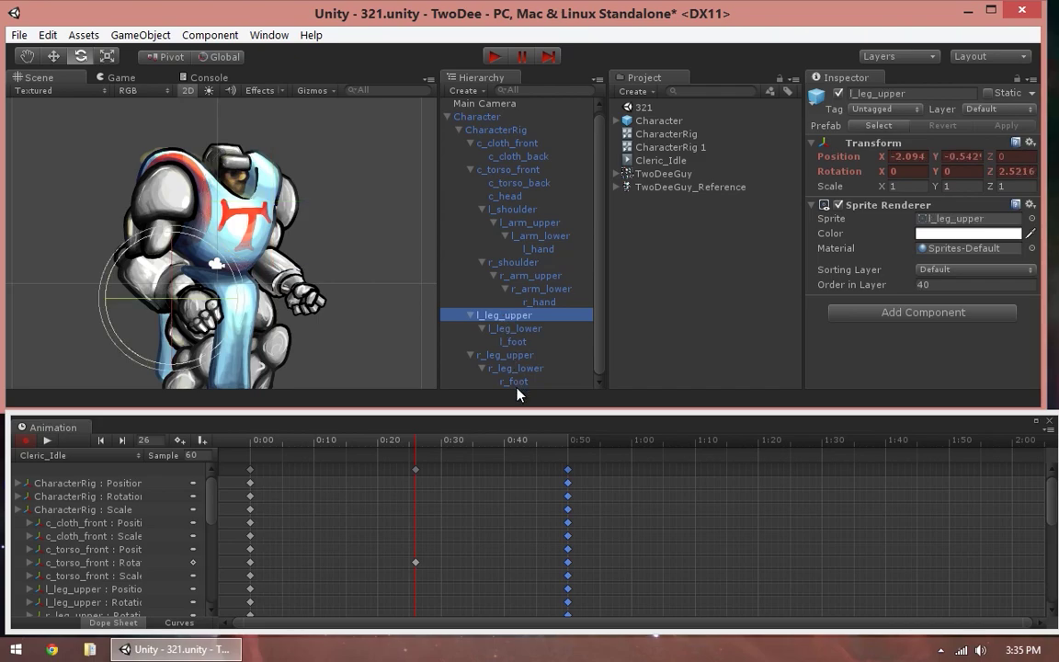
pyautogui.click(508, 381)
pyautogui.click(508, 315)
pyautogui.keyDown('ctrl'); pyautogui.click(504, 356); pyautogui.keyUp('ctrl')
pyautogui.moveTo(216, 291); pyautogui.dragTo(266, 278)
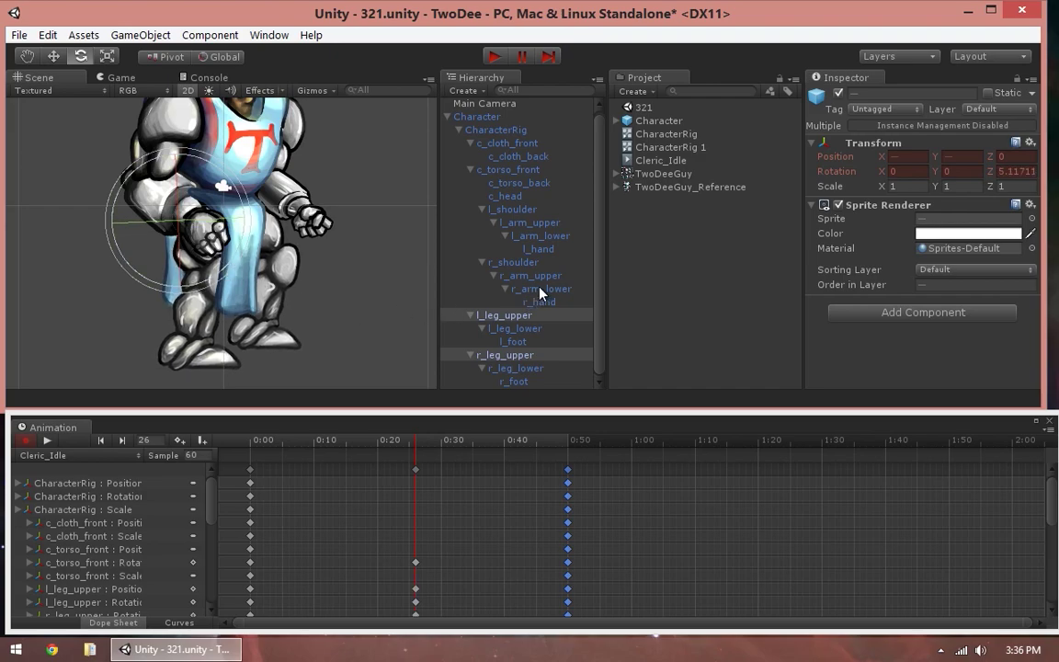
pyautogui.click(515, 329)
pyautogui.keyDown('ctrl'); pyautogui.click(515, 367); pyautogui.keyUp('ctrl')
pyautogui.moveTo(237, 292); pyautogui.dragTo(244, 319)
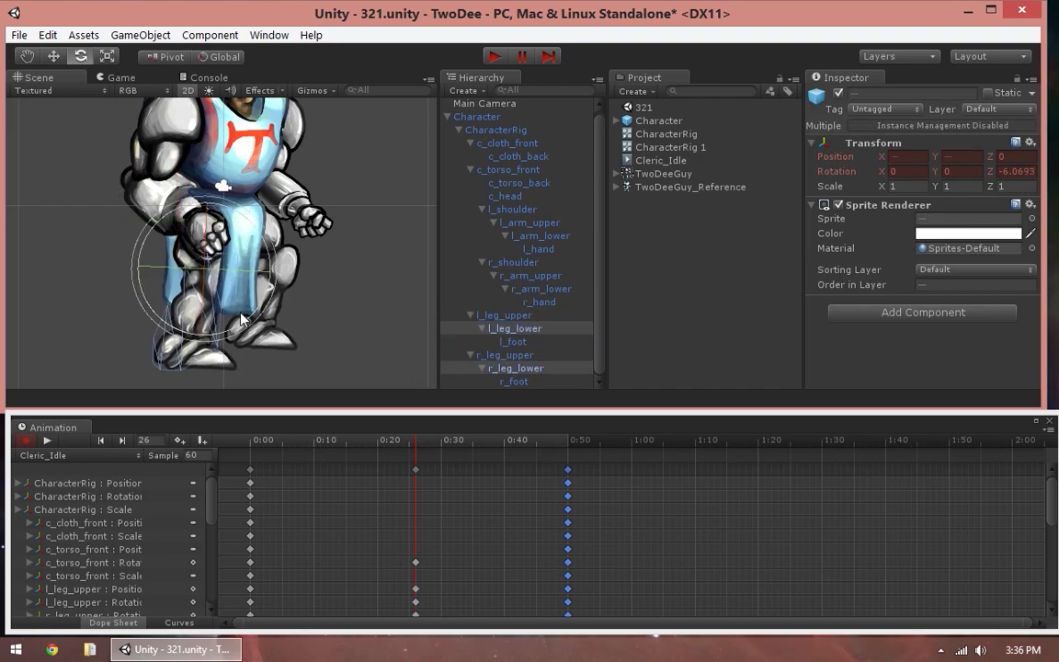
# Step: Rotate both feet together to about 4.3° on Z at frame 26 and scrub the timeline to check the pose
pyautogui.click(513, 341)
pyautogui.keyDown('ctrl'); pyautogui.click(514, 381); pyautogui.keyUp('ctrl')
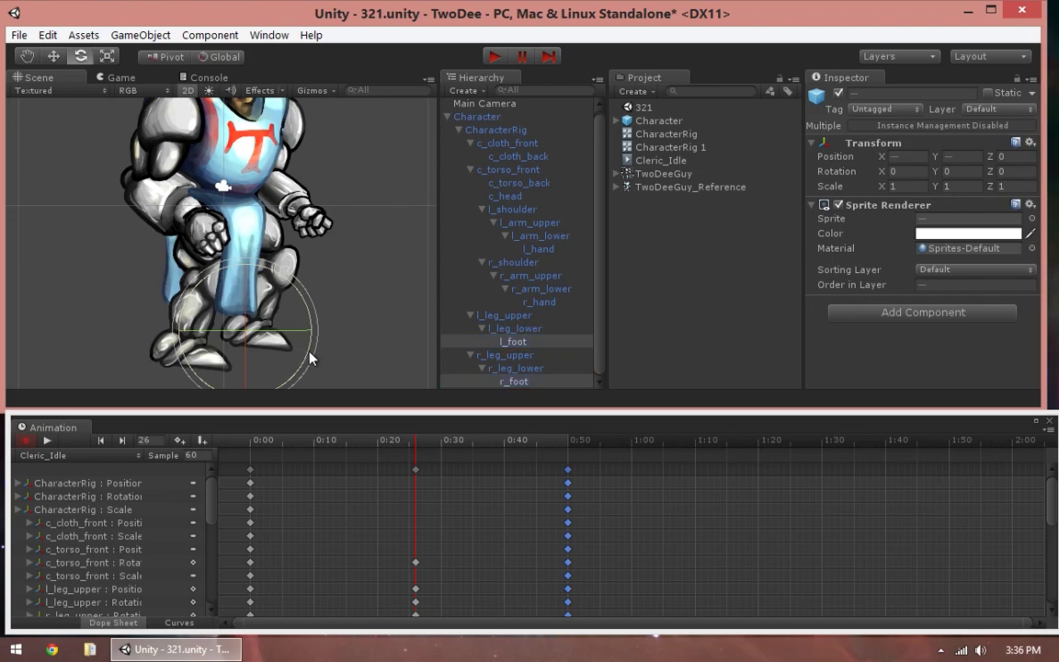
pyautogui.moveTo(309, 351); pyautogui.dragTo(315, 346)
pyautogui.moveTo(408, 432); pyautogui.dragTo(294, 449)
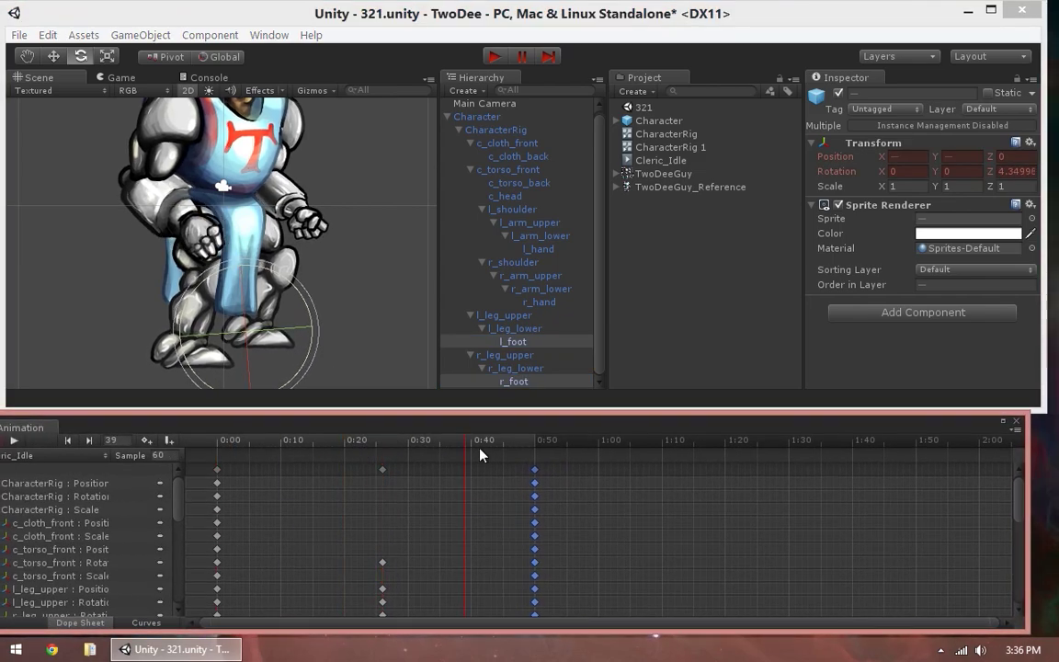
pyautogui.moveTo(479, 454); pyautogui.dragTo(385, 456)
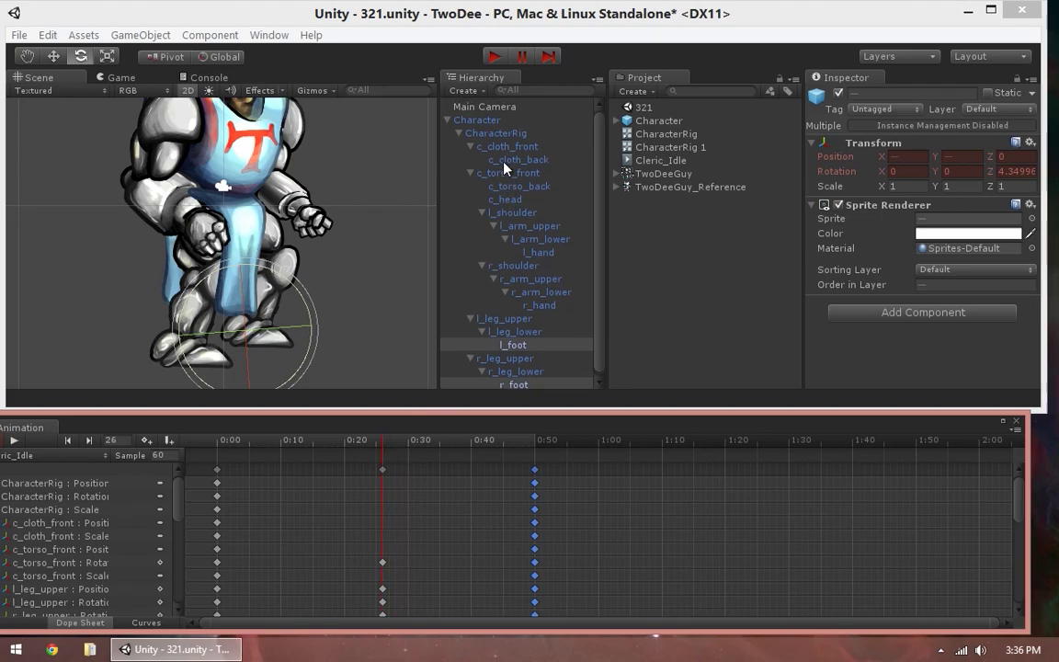
# Step: Shift all body parts from c_cloth_front to r_foot slightly downward at frame 26 and scrub back towards frame 0
pyautogui.click(507, 146)
pyautogui.keyDown('shift'); pyautogui.click(512, 383); pyautogui.keyUp('shift')
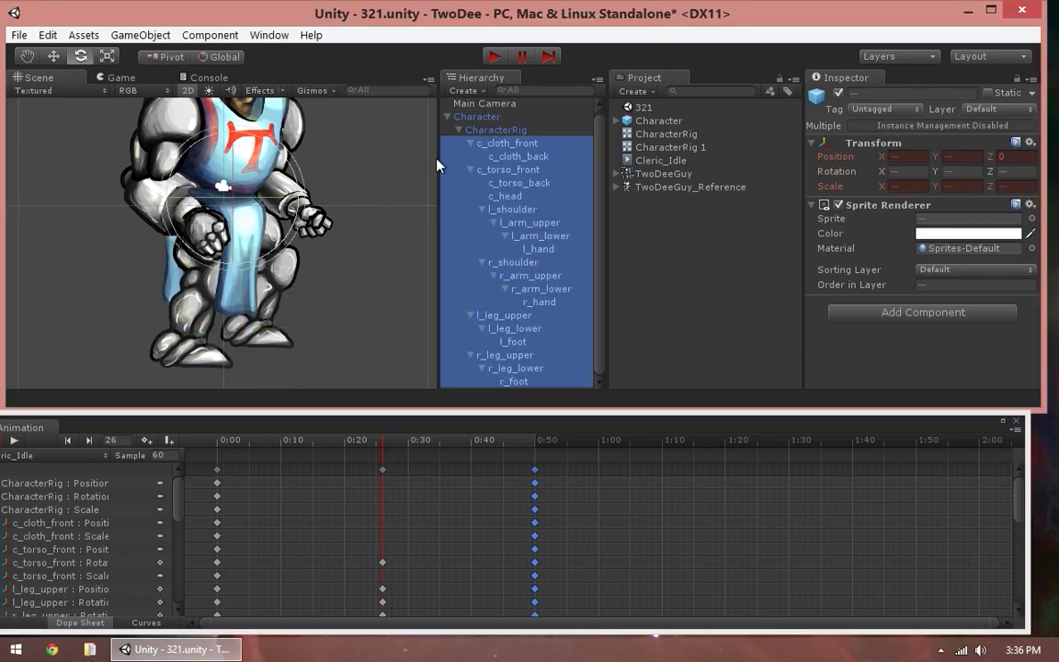
pyautogui.press('w')
pyautogui.moveTo(233, 199); pyautogui.dragTo(233, 203)
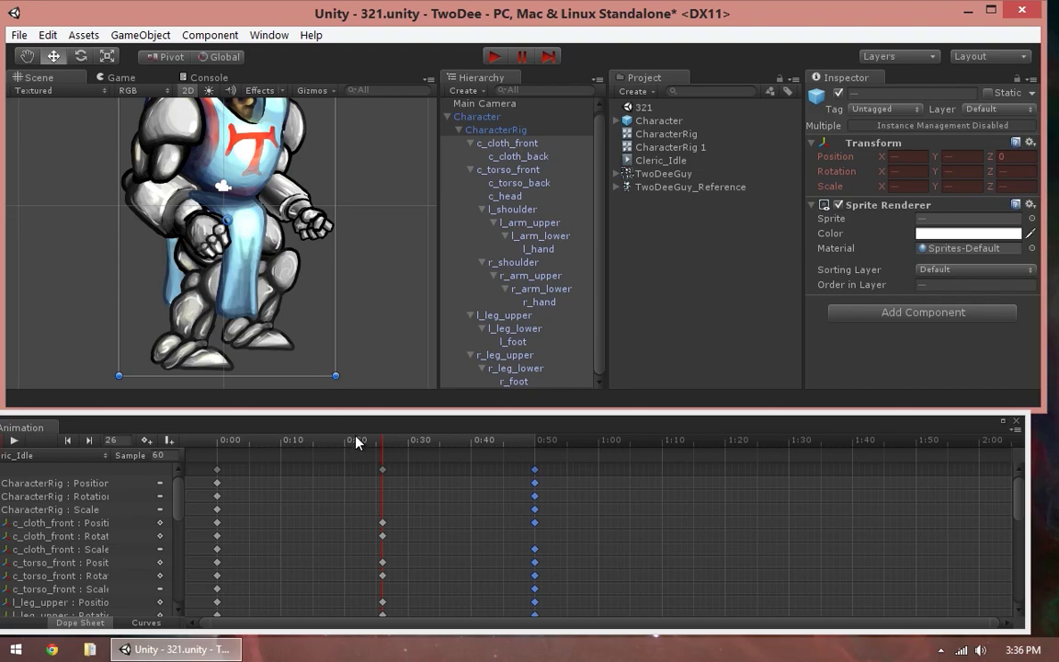
pyautogui.moveTo(356, 442); pyautogui.dragTo(199, 577)
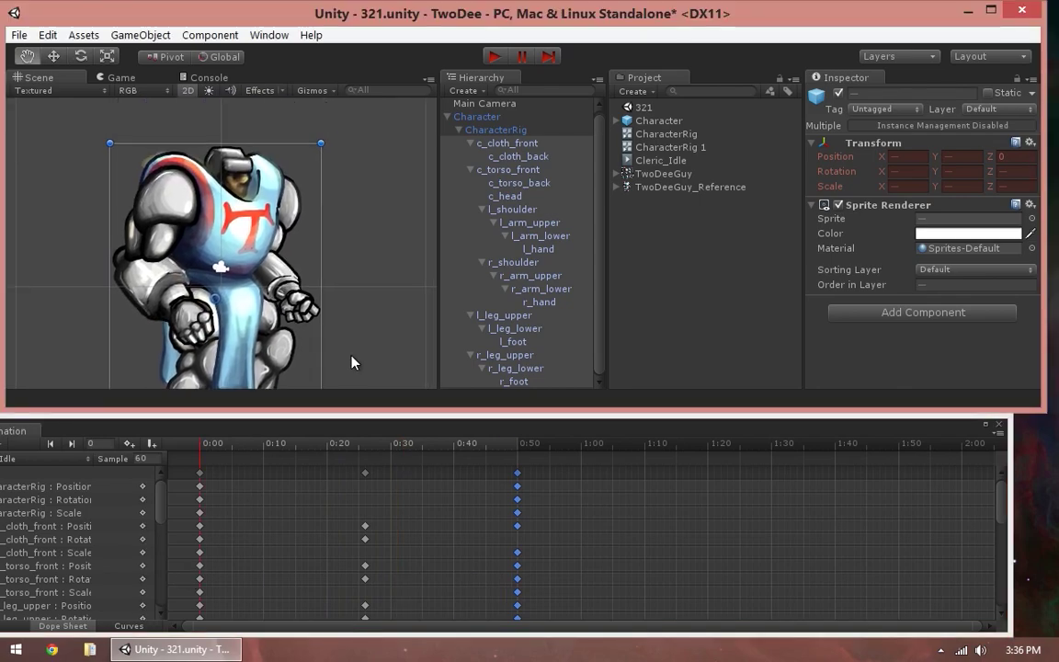
# Step: Rotate c_head to about -0.67° on Z at frame 26 and scrub back to frame 0
pyautogui.click(409, 218)
pyautogui.click(246, 237)
pyautogui.click(226, 142)
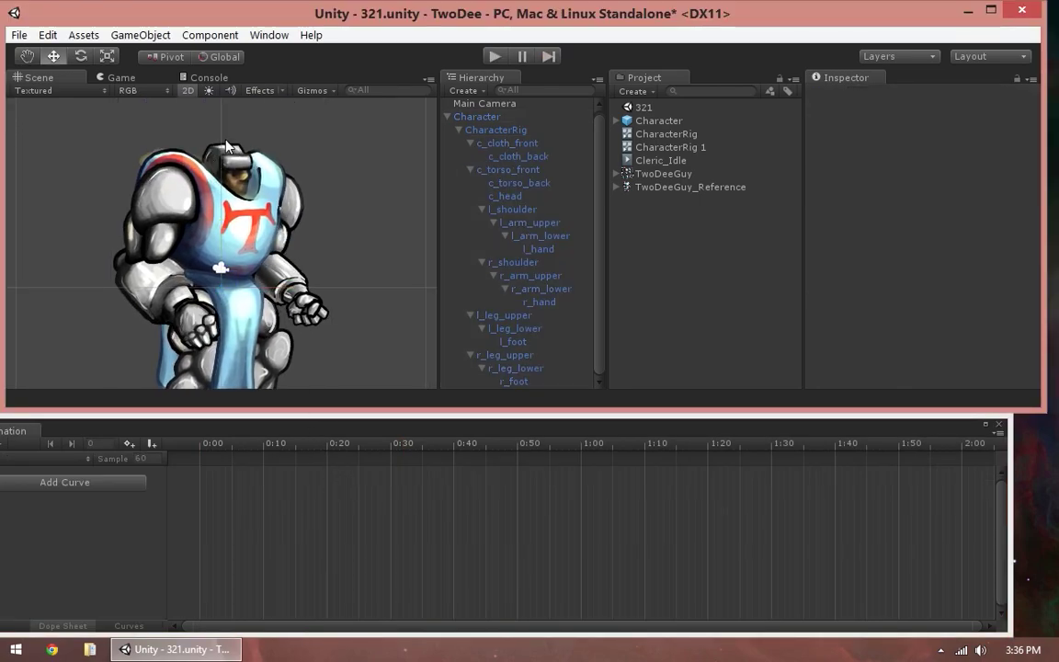
pyautogui.click(227, 147)
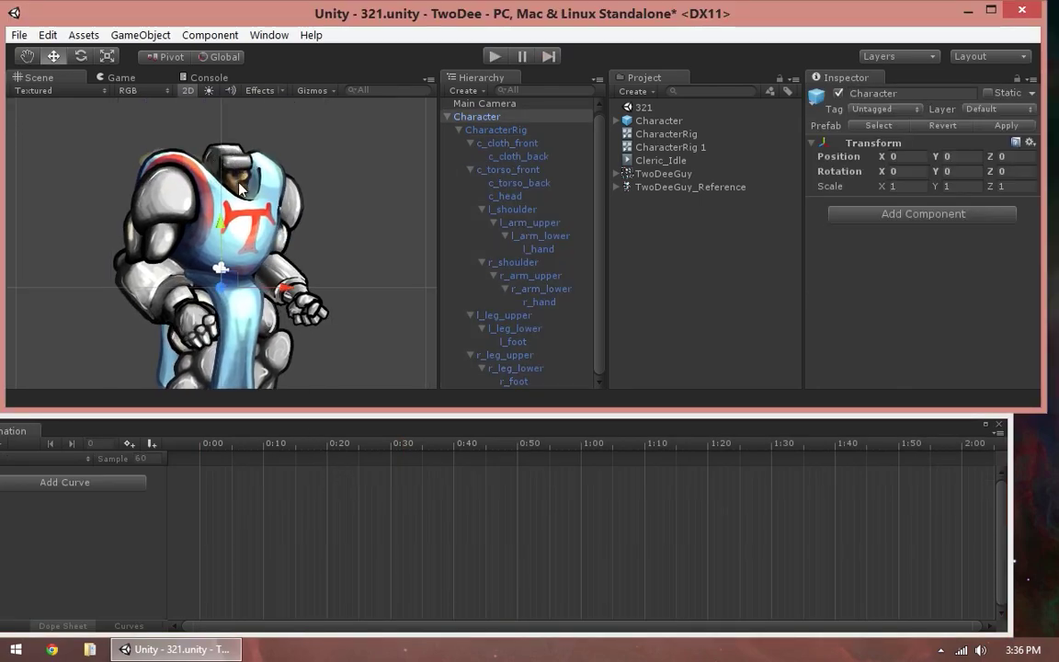
pyautogui.click(516, 198)
pyautogui.moveTo(256, 443); pyautogui.dragTo(357, 453)
pyautogui.click(364, 459)
pyautogui.press('e')
pyautogui.moveTo(258, 162); pyautogui.dragTo(285, 172)
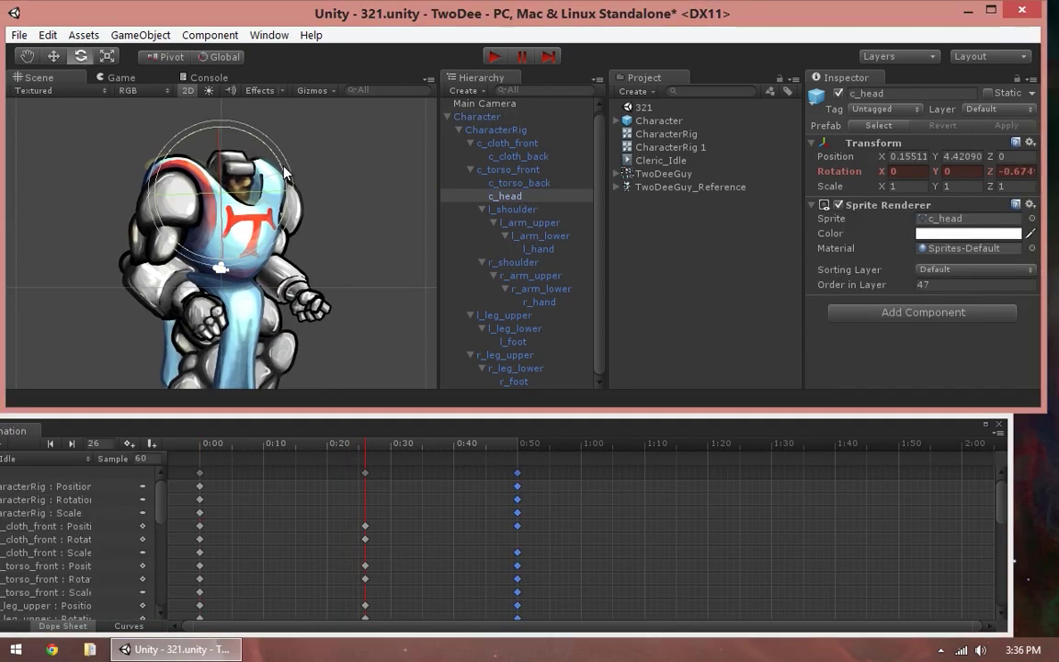
pyautogui.moveTo(275, 445); pyautogui.dragTo(197, 473)
# Step: Create a new animation clip for CharacterRig and save it as Cleric_Walk in the Assets folder
pyautogui.click(241, 376)
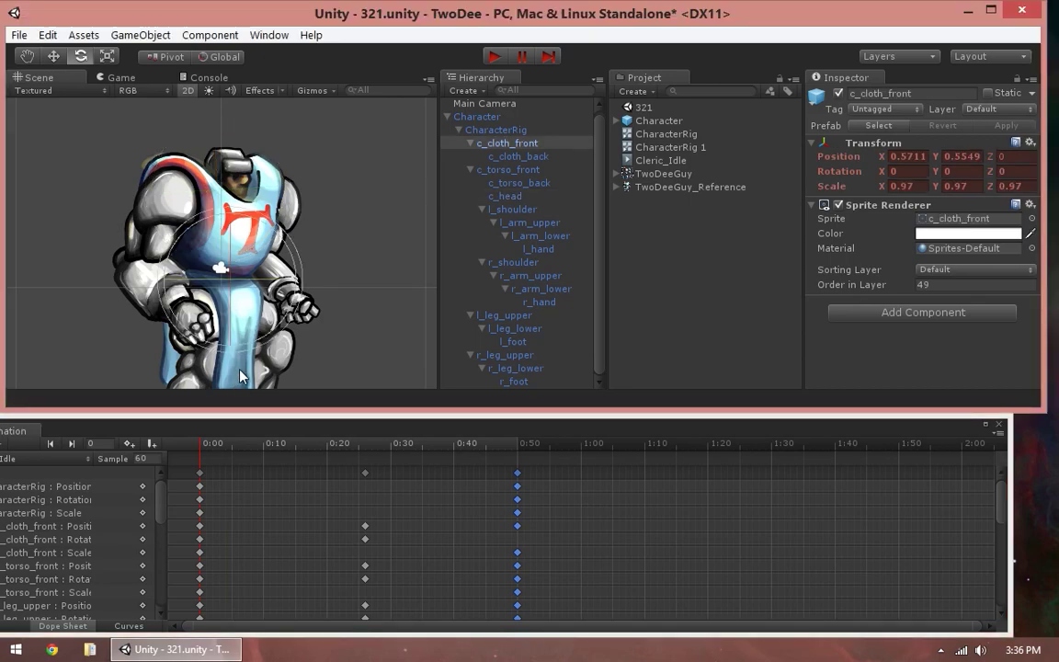
pyautogui.click(463, 130)
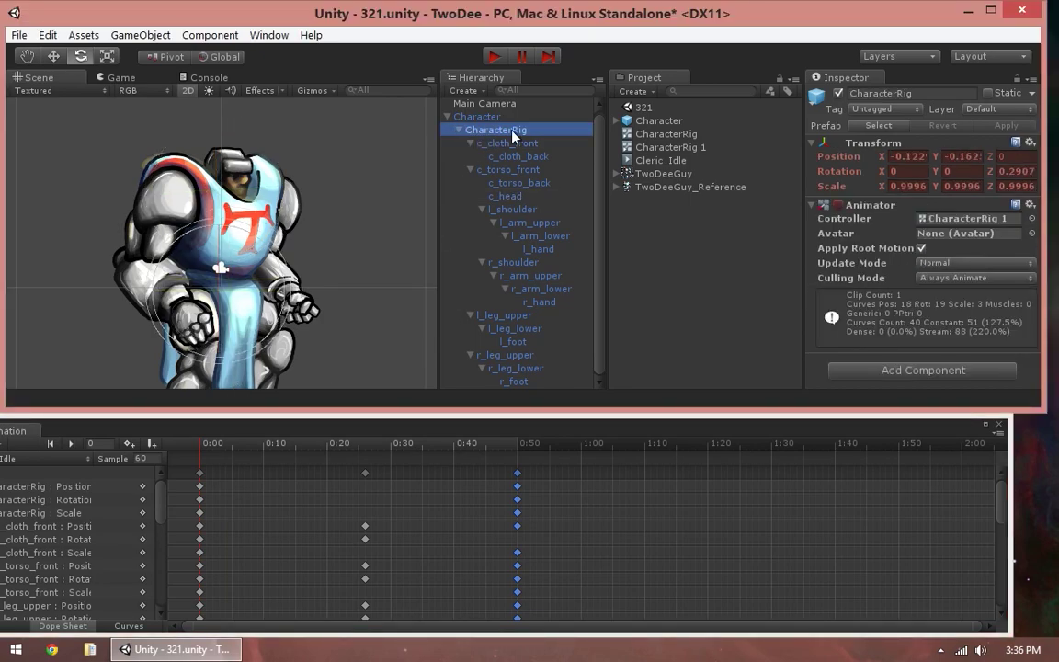
pyautogui.moveTo(87, 429); pyautogui.dragTo(134, 428)
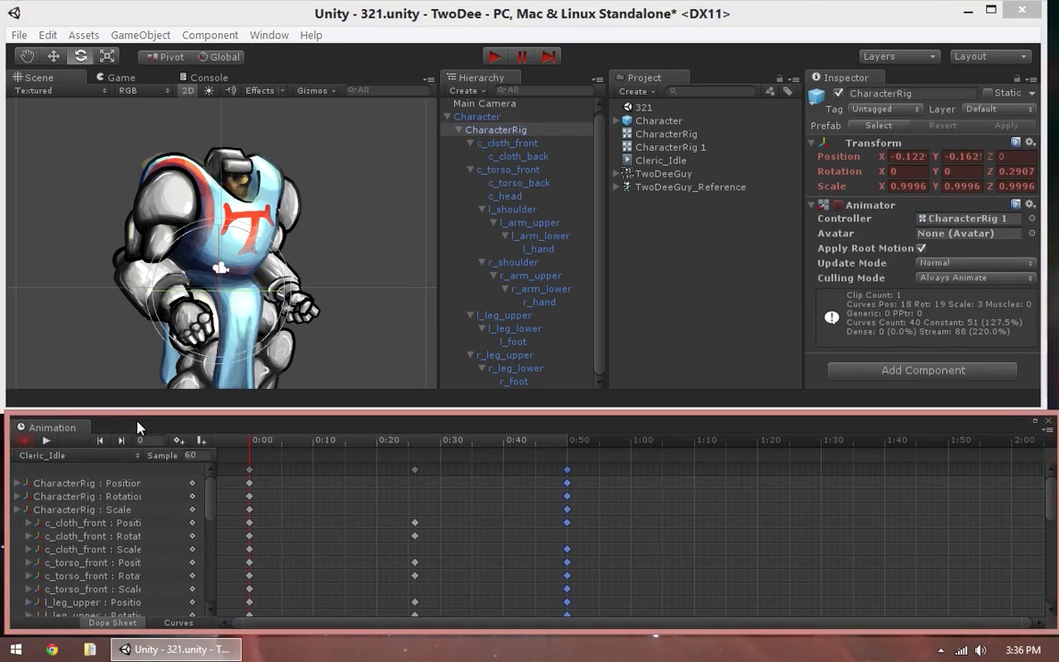
pyautogui.click(98, 459)
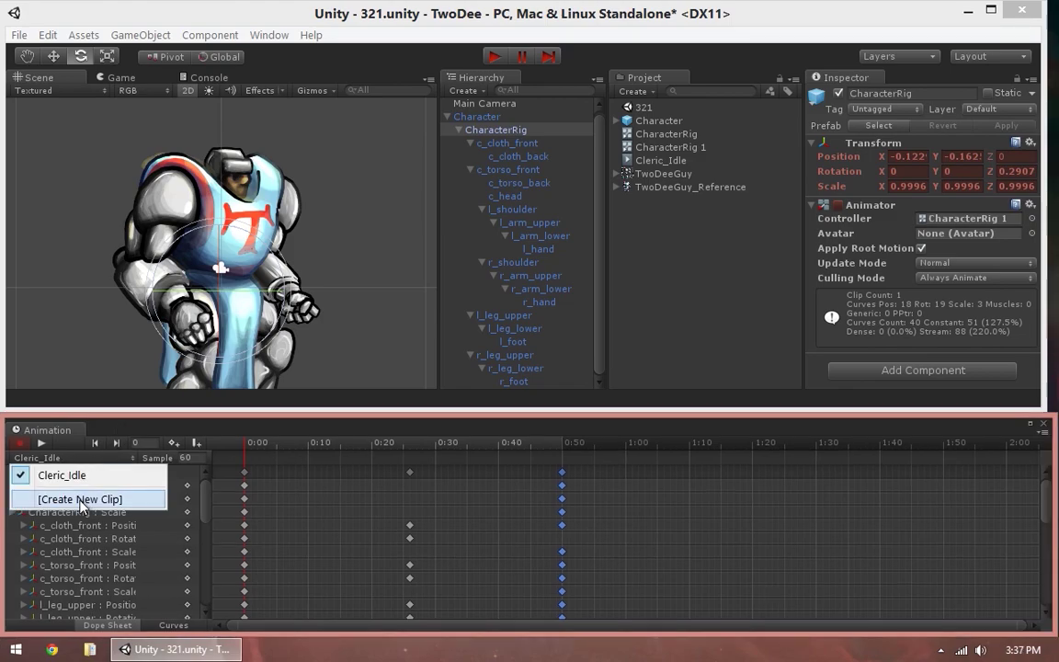
pyautogui.click(88, 498)
pyautogui.write('Cleric_Walk')
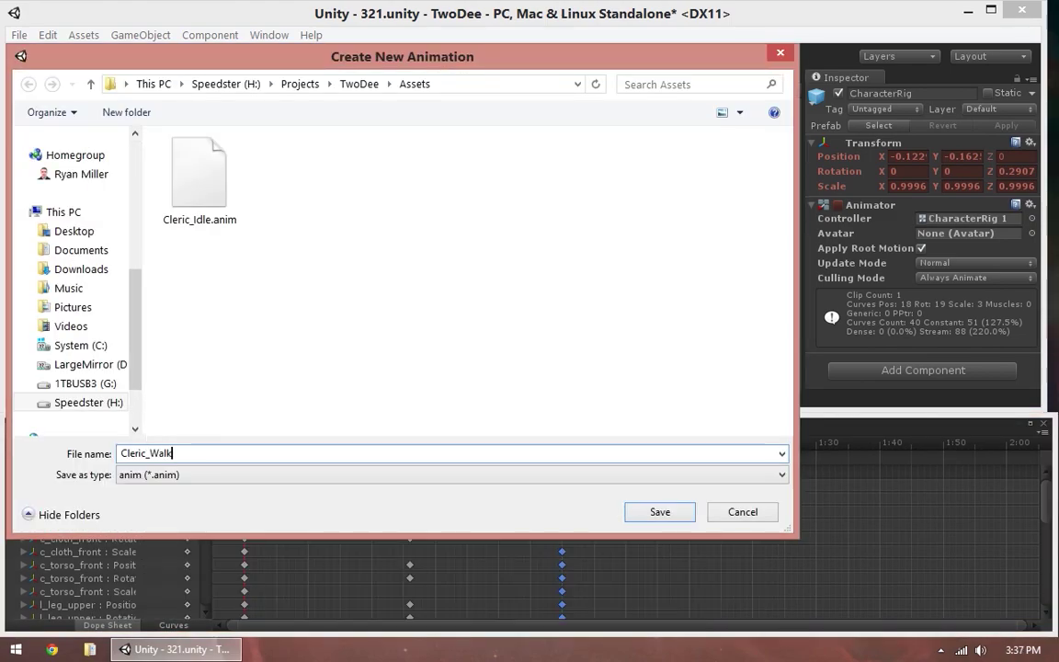
pyautogui.press('Return')
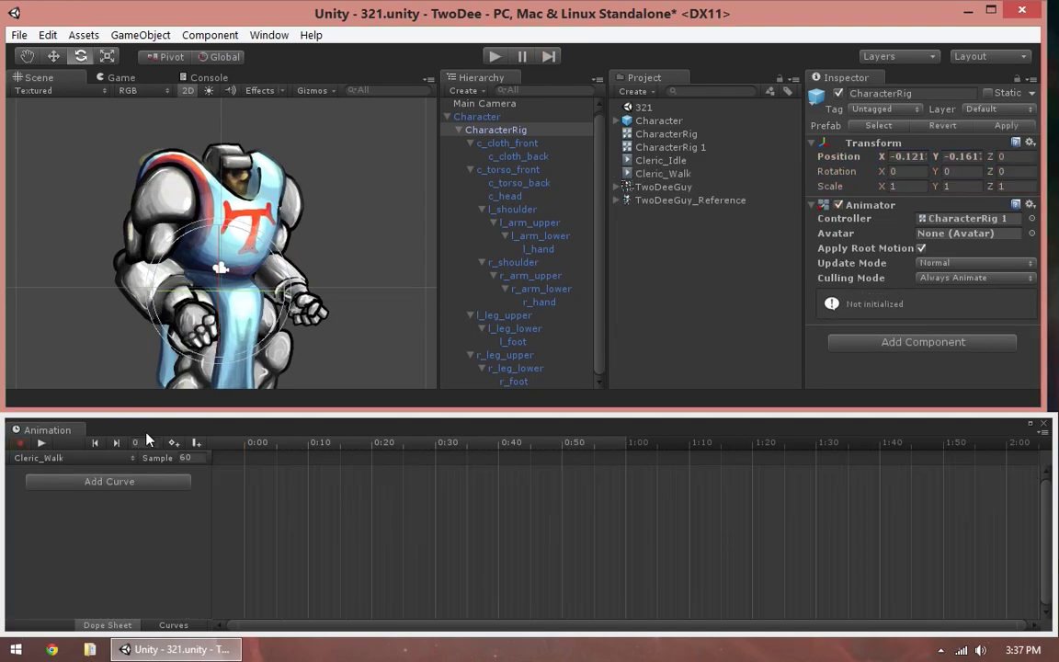
# Step: Rotate l_leg_upper backward and swing the right upper leg forward to start the stride pose
pyautogui.click(502, 144)
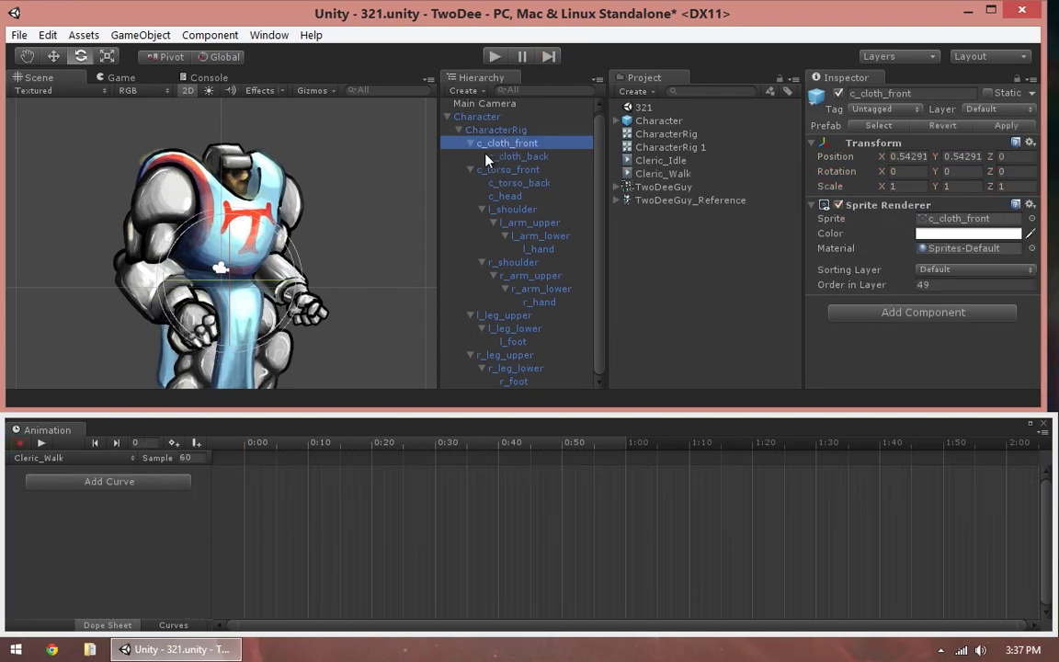
pyautogui.click(496, 129)
pyautogui.click(507, 143)
pyautogui.moveTo(296, 285); pyautogui.dragTo(335, 216, button='middle')
pyautogui.press('e')
pyautogui.click(271, 303)
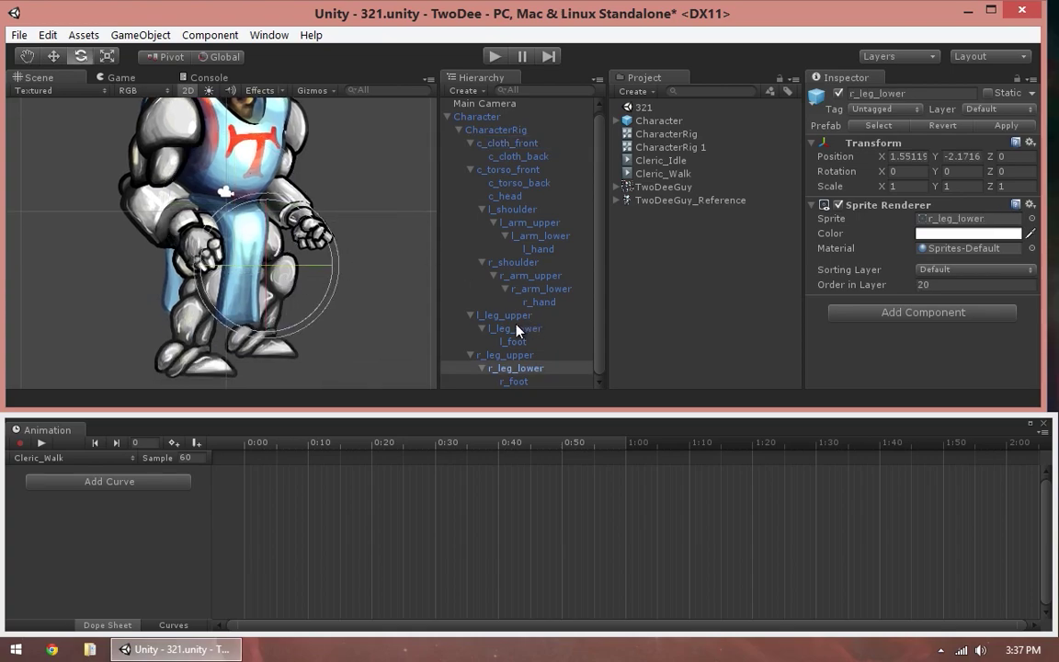
pyautogui.click(503, 315)
pyautogui.moveTo(199, 245); pyautogui.dragTo(273, 237)
pyautogui.click(258, 216)
# Step: Rotate r_leg_lower forward so the right foot's toe points up for the stride
pyautogui.click(287, 300)
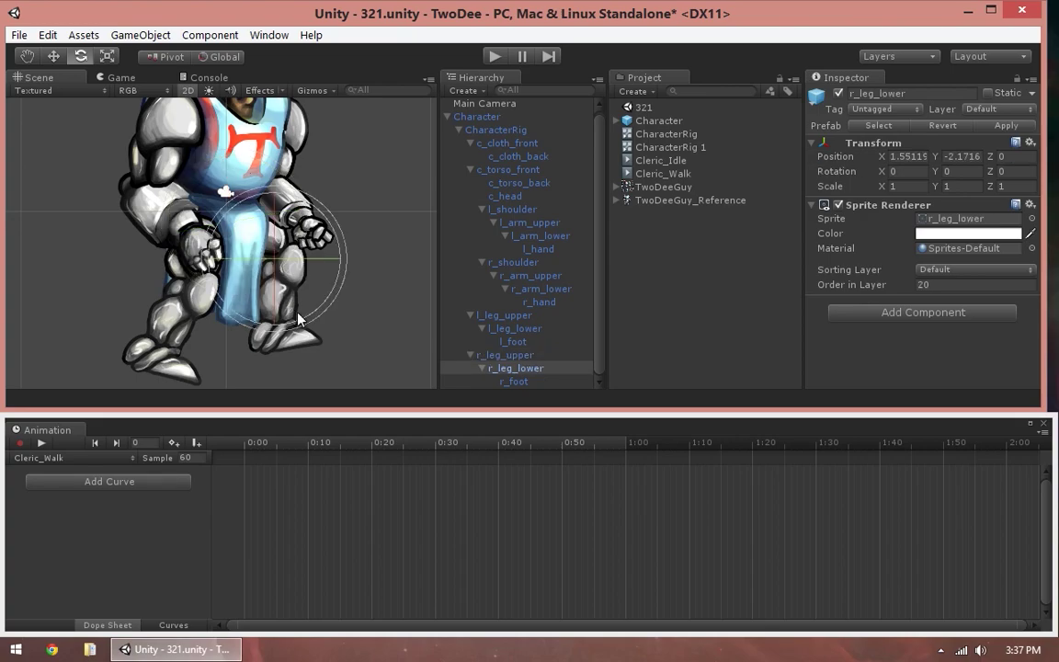
pyautogui.moveTo(297, 319); pyautogui.dragTo(363, 330)
pyautogui.click(334, 327)
pyautogui.click(379, 302)
# Step: Bend the left lower leg backward and rotate l_foot to about 13.7° on Z
pyautogui.click(170, 329)
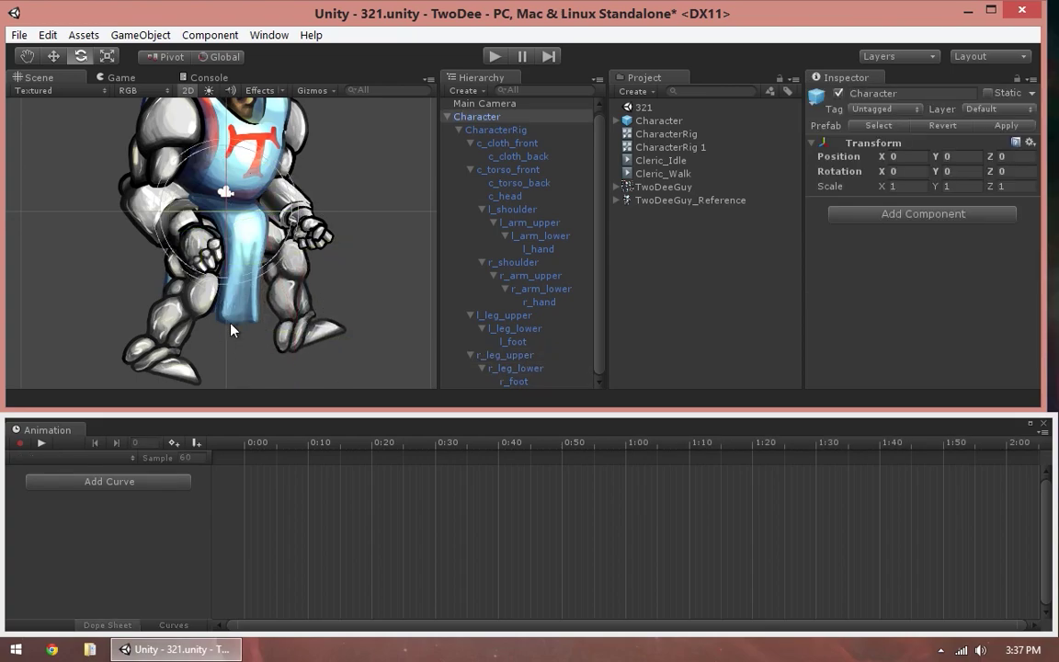
pyautogui.click(174, 331)
pyautogui.moveTo(227, 330)
pyautogui.mouseDown()
pyautogui.moveTo(179, 363)
pyautogui.moveTo(219, 333)
pyautogui.mouseUp()
pyautogui.click(178, 362)
pyautogui.moveTo(285, 247); pyautogui.dragTo(288, 278, button='middle')
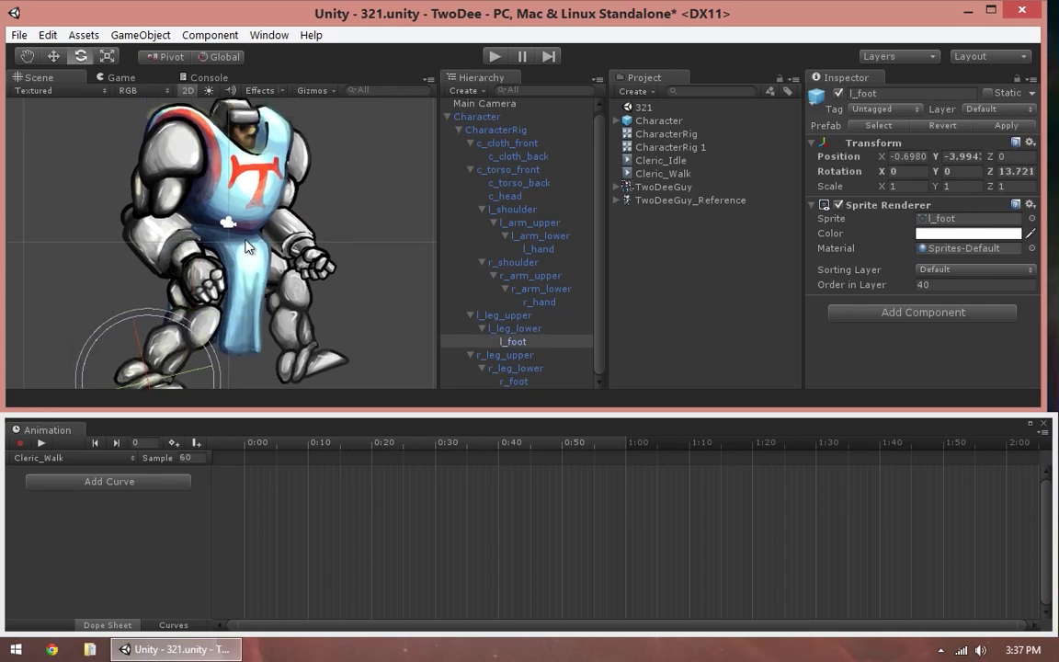
# Step: Select all body parts from c_cloth_front to r_foot and rotate them together slightly clockwise
pyautogui.click(494, 136)
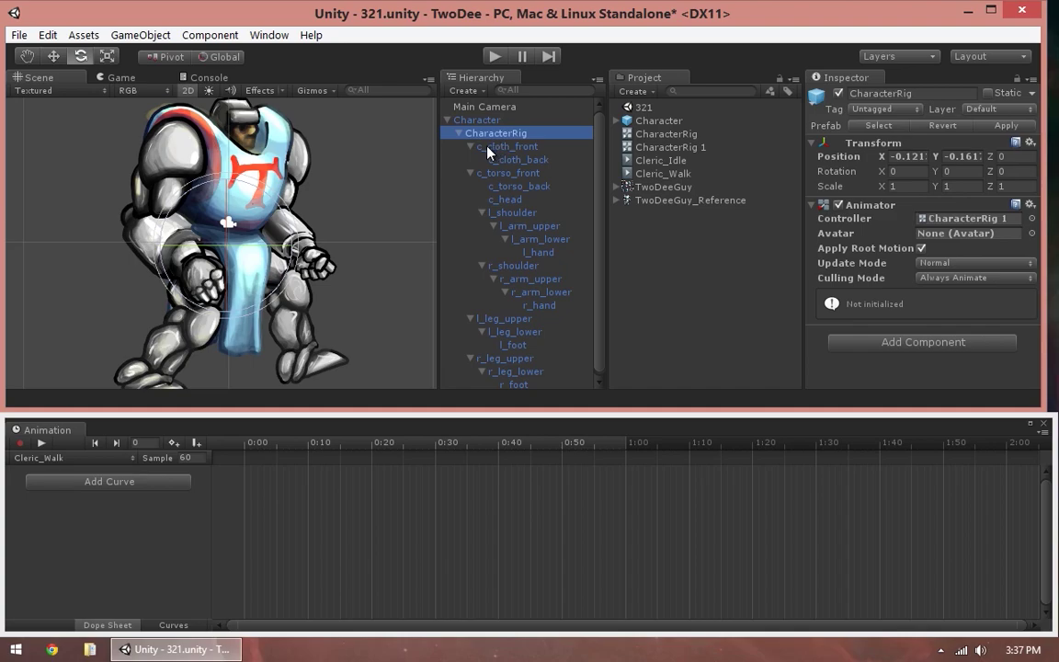
pyautogui.click(487, 147)
pyautogui.keyDown('shift'); pyautogui.click(513, 383); pyautogui.keyUp('shift')
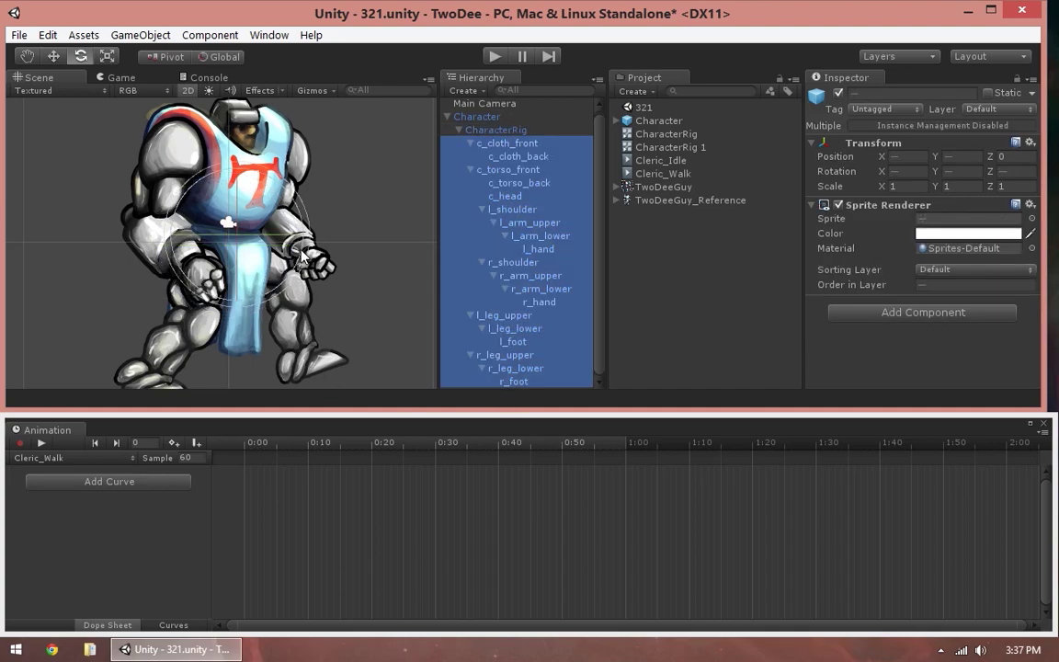
pyautogui.moveTo(301, 250); pyautogui.dragTo(295, 262)
pyautogui.click(326, 200)
# Step: Rotate r_shoulder to about 14° on Z to swing the right arm forward
pyautogui.click(305, 178)
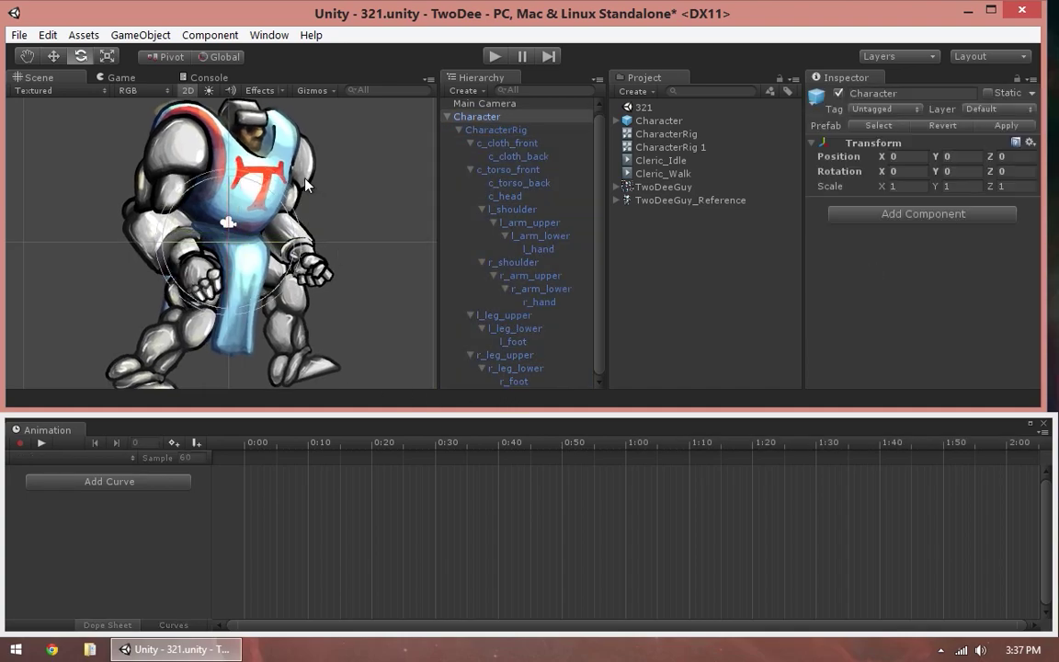
pyautogui.click(306, 184)
pyautogui.moveTo(354, 165); pyautogui.dragTo(382, 244)
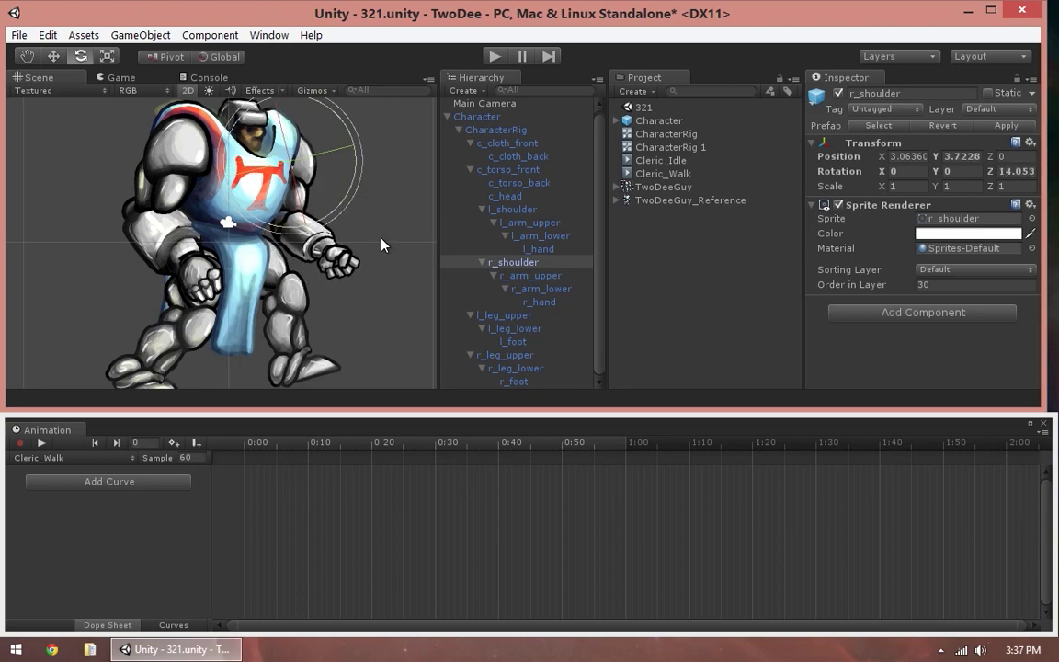
pyautogui.click(384, 244)
# Step: Rotate l_shoulder and adjust the left arm so that it swings backward
pyautogui.click(170, 130)
pyautogui.click(170, 129)
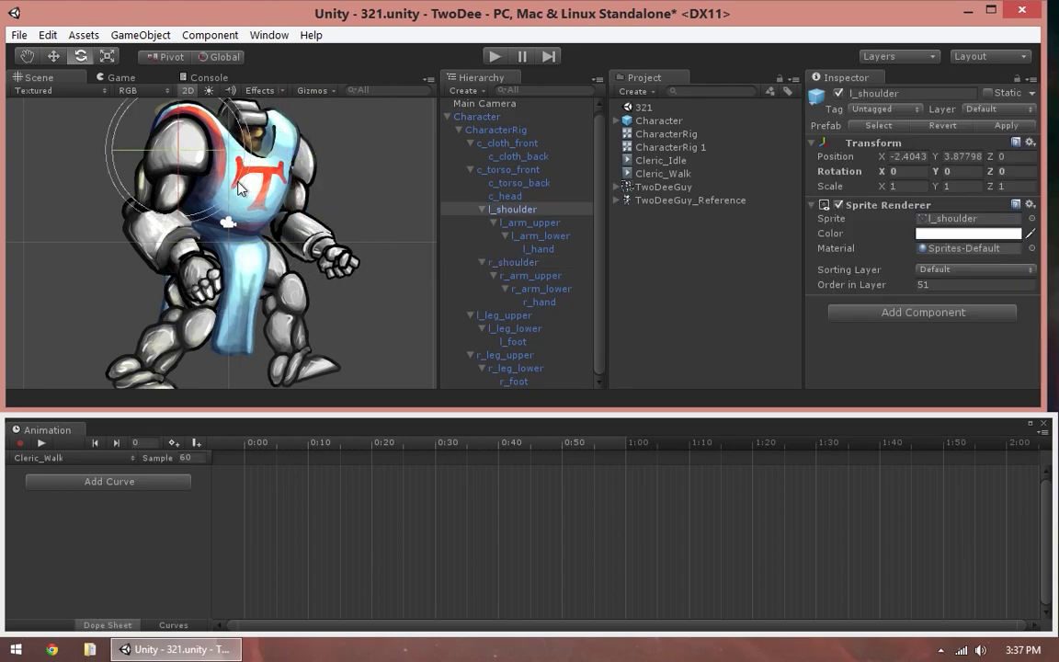
pyautogui.moveTo(239, 189); pyautogui.dragTo(119, 219)
pyautogui.click(121, 221)
pyautogui.moveTo(138, 264); pyautogui.dragTo(261, 228)
pyautogui.click(166, 266)
# Step: Rotate the right hand and r_arm_lower to raise the right forearm forward
pyautogui.click(340, 252)
pyautogui.moveTo(400, 267); pyautogui.dragTo(389, 245)
pyautogui.click(401, 241)
pyautogui.click(332, 239)
pyautogui.click(313, 221)
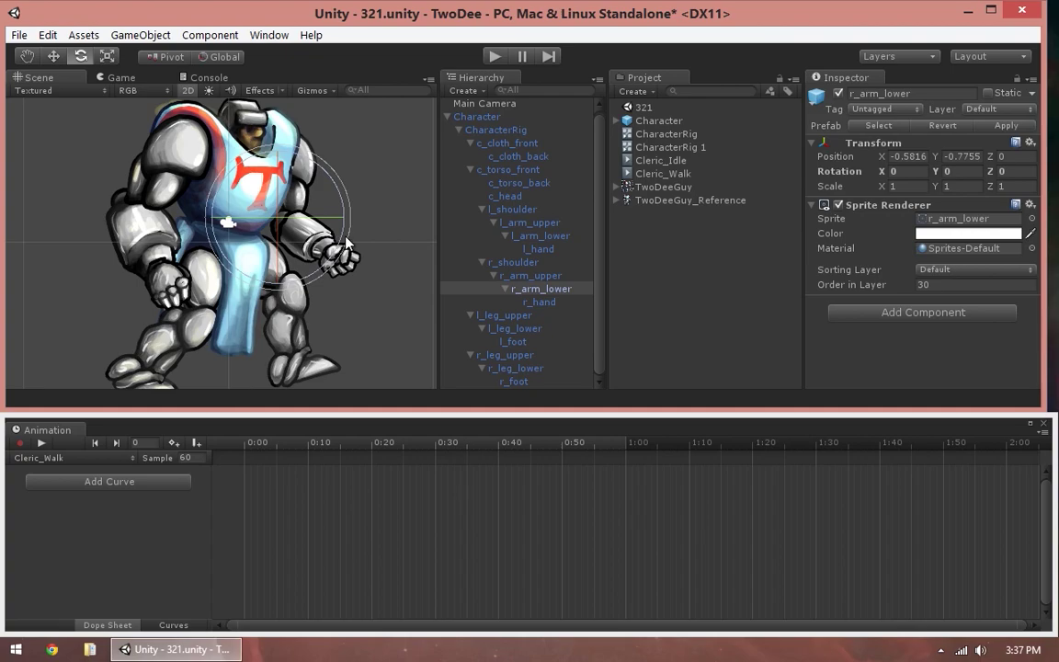
pyautogui.moveTo(312, 220); pyautogui.dragTo(387, 193)
pyautogui.click(387, 193)
# Step: Rotate c_torso_front to about -1.16° on Z to straighten the upper body
pyautogui.click(245, 179)
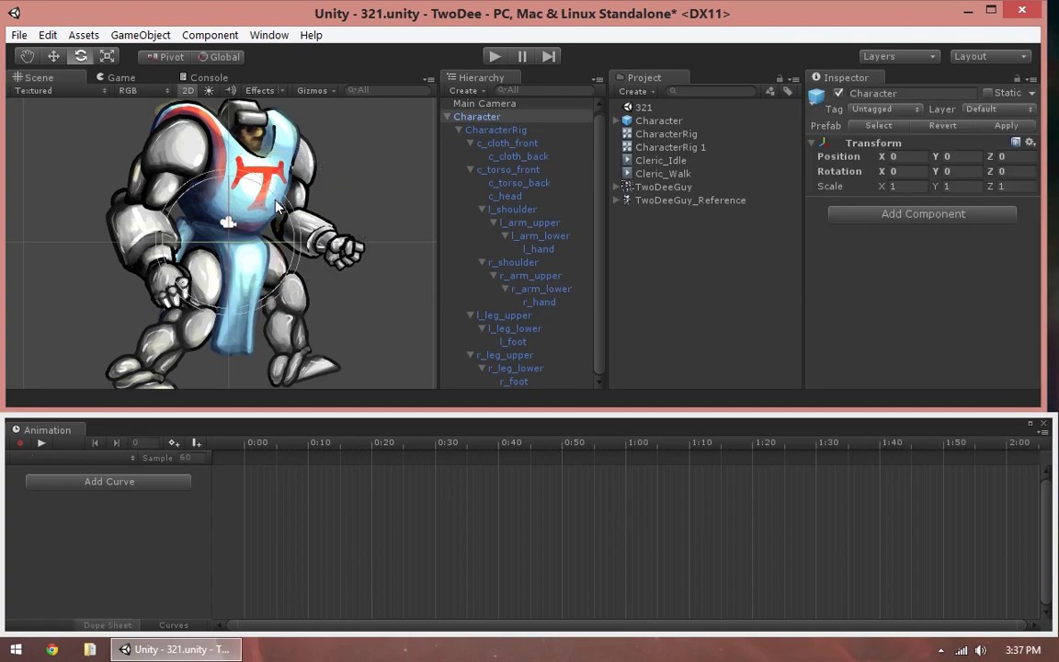
pyautogui.click(269, 176)
pyautogui.click(285, 148)
pyautogui.moveTo(306, 193); pyautogui.dragTo(236, 215)
pyautogui.hotkey('ctrl', 'z')
pyautogui.click(488, 170)
pyautogui.press('w')
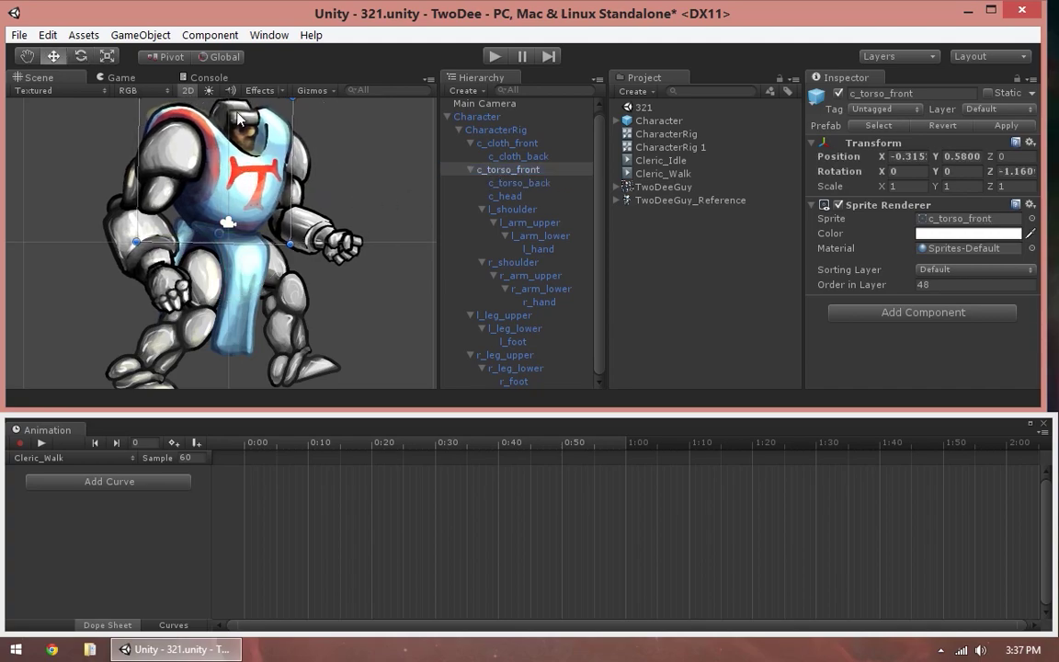
pyautogui.click(365, 123)
pyautogui.click(232, 284)
pyautogui.click(338, 303)
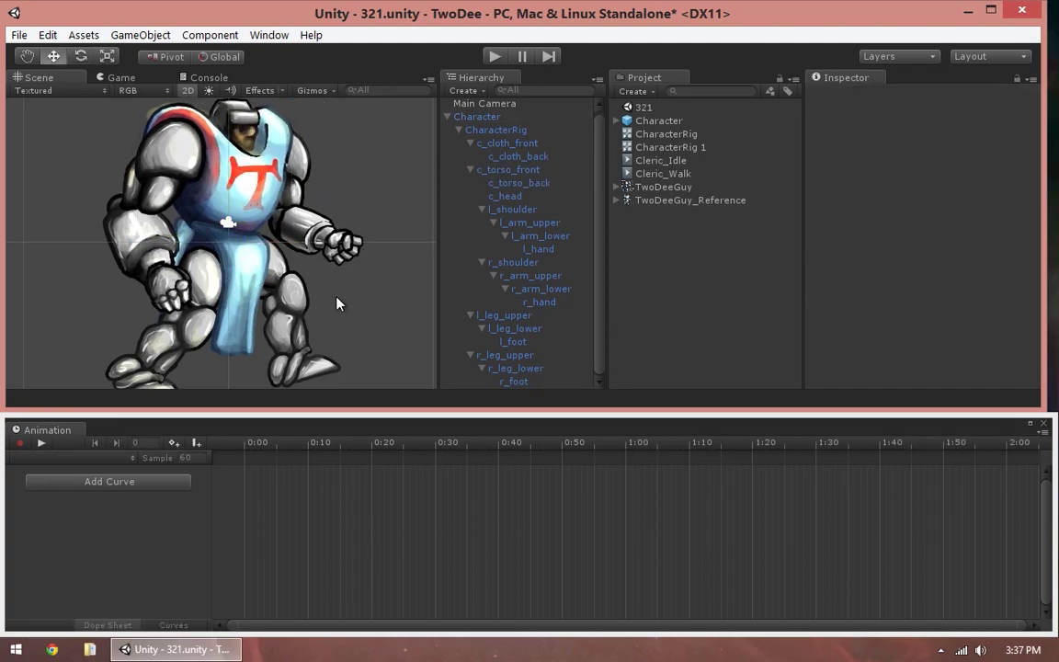
# Step: Select CharacterRig with all its parts and nudge them at frame 0 of Cleric_Walk to record a position key
pyautogui.click(479, 129)
pyautogui.keyDown('shift'); pyautogui.click(517, 382); pyautogui.keyUp('shift')
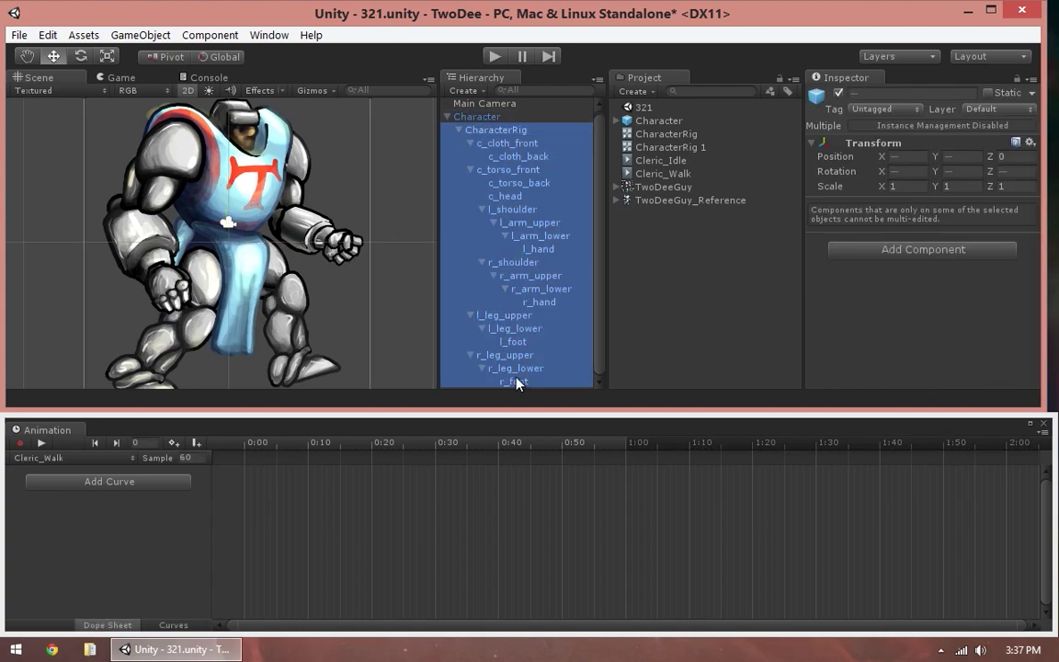
pyautogui.click(250, 446)
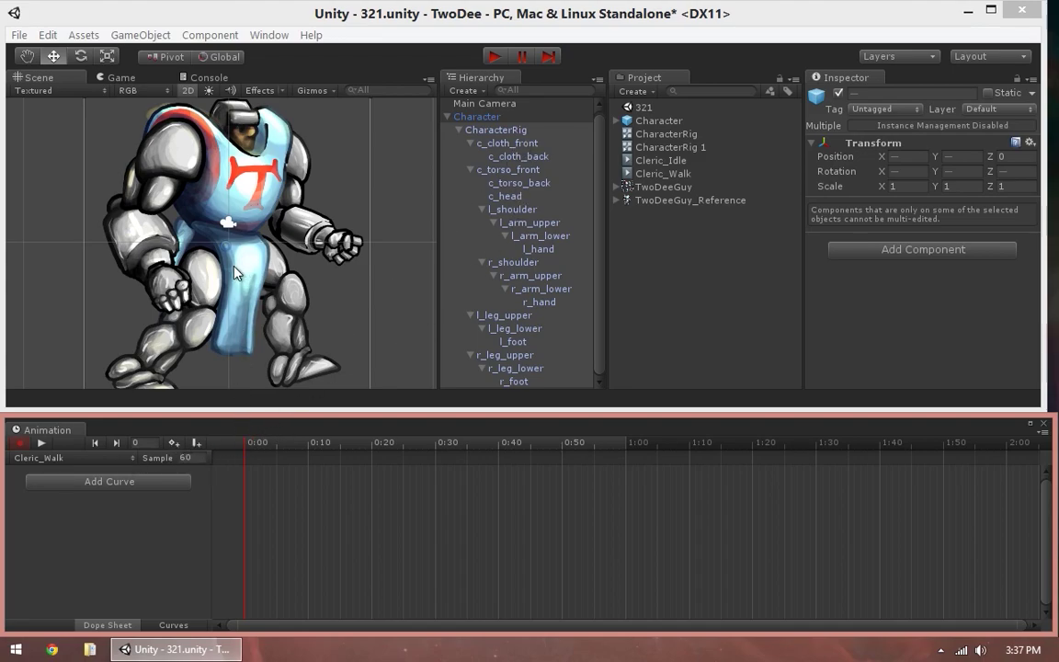
pyautogui.moveTo(234, 272); pyautogui.dragTo(241, 272)
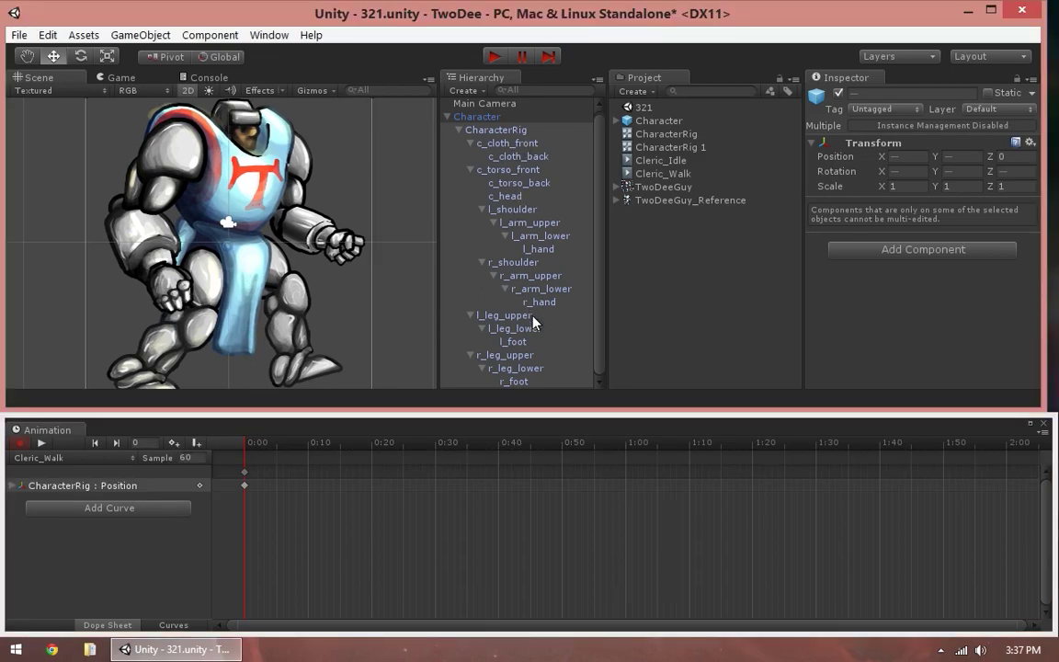
# Step: Move r_leg_lower at frame 0 to record its position key in Cleric_Walk
pyautogui.click(515, 367)
pyautogui.moveTo(269, 338); pyautogui.dragTo(299, 341)
pyautogui.click(515, 355)
pyautogui.click(307, 348)
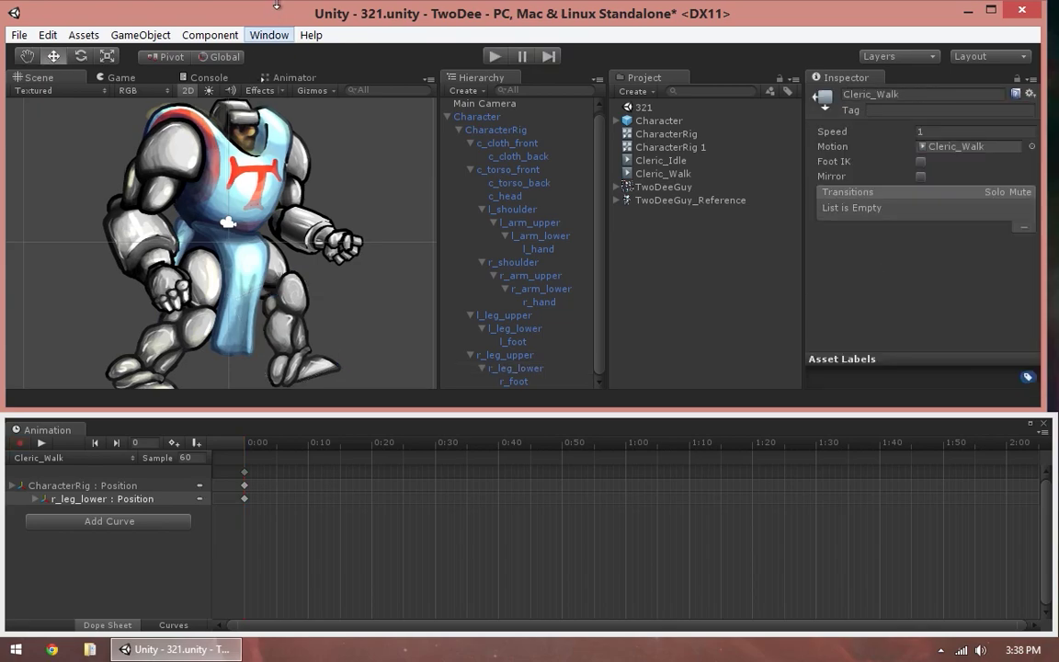
# Step: Open the Animator view and stack the states with Cleric_Idle on top, Any State in the middle and Cleric_Walk beneath
pyautogui.click(269, 35)
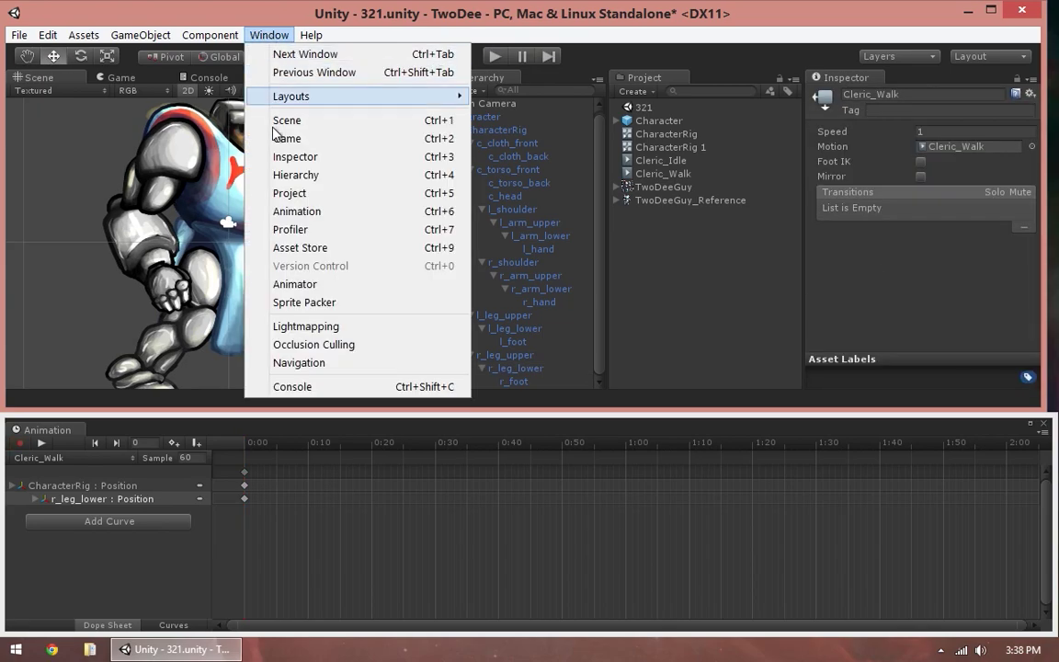
pyautogui.click(312, 290)
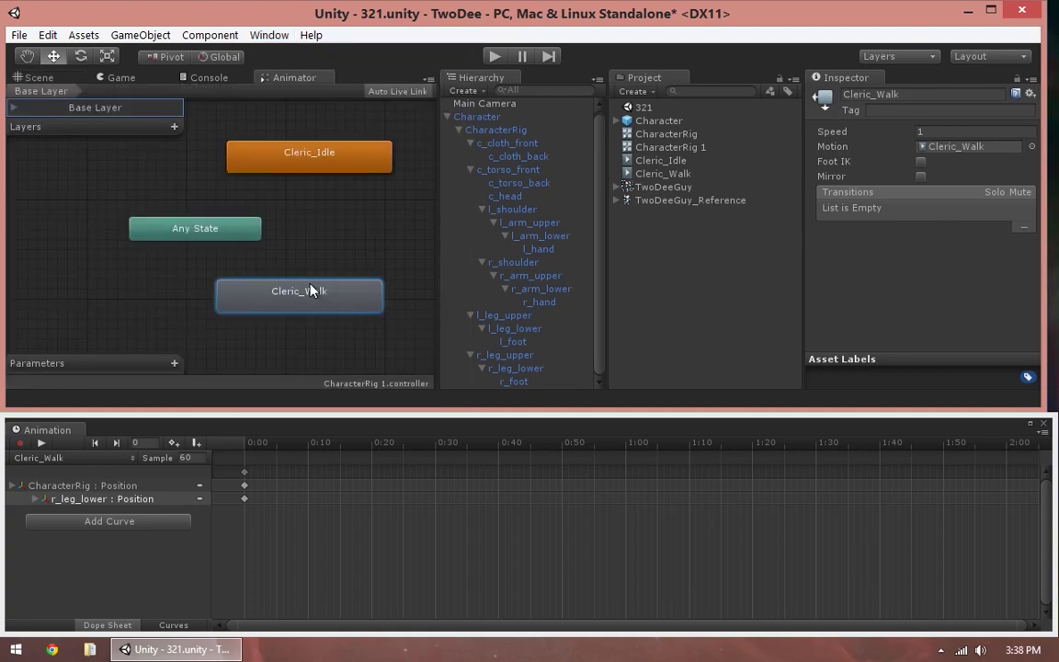
pyautogui.moveTo(287, 171); pyautogui.dragTo(224, 193)
pyautogui.moveTo(303, 297); pyautogui.dragTo(179, 301)
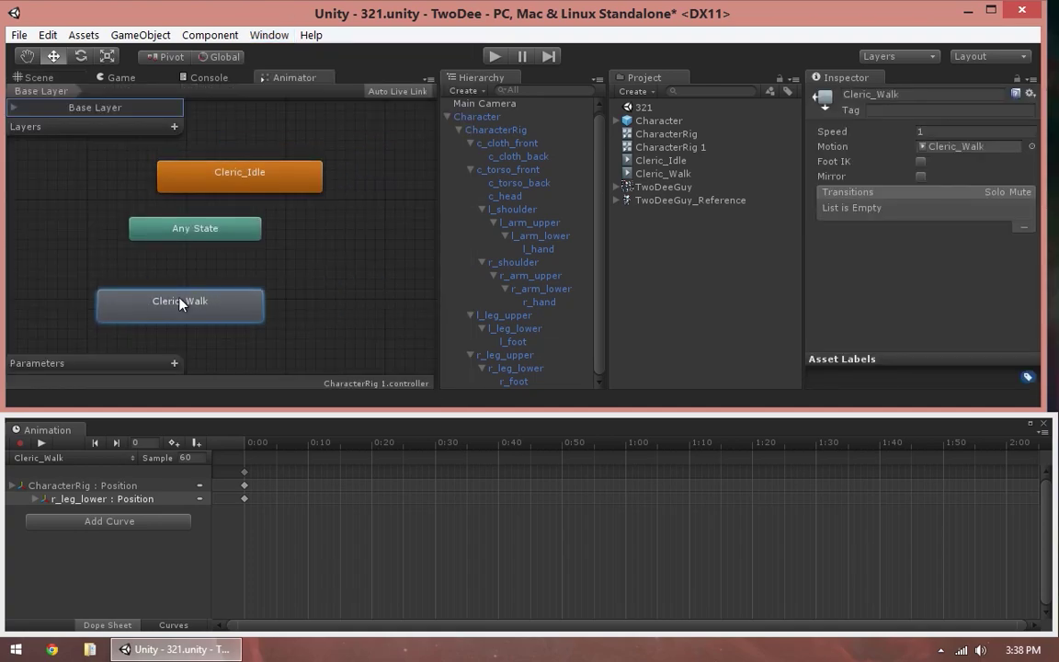
pyautogui.moveTo(223, 175); pyautogui.dragTo(174, 155)
pyautogui.moveTo(197, 302); pyautogui.dragTo(202, 292)
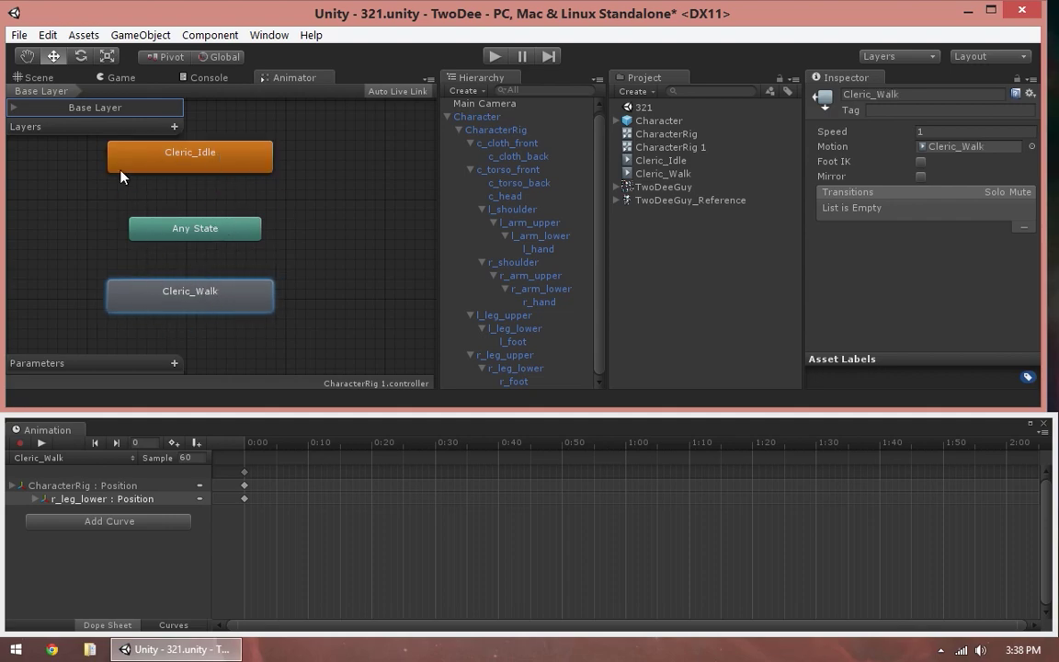
pyautogui.moveTo(229, 234); pyautogui.dragTo(215, 228)
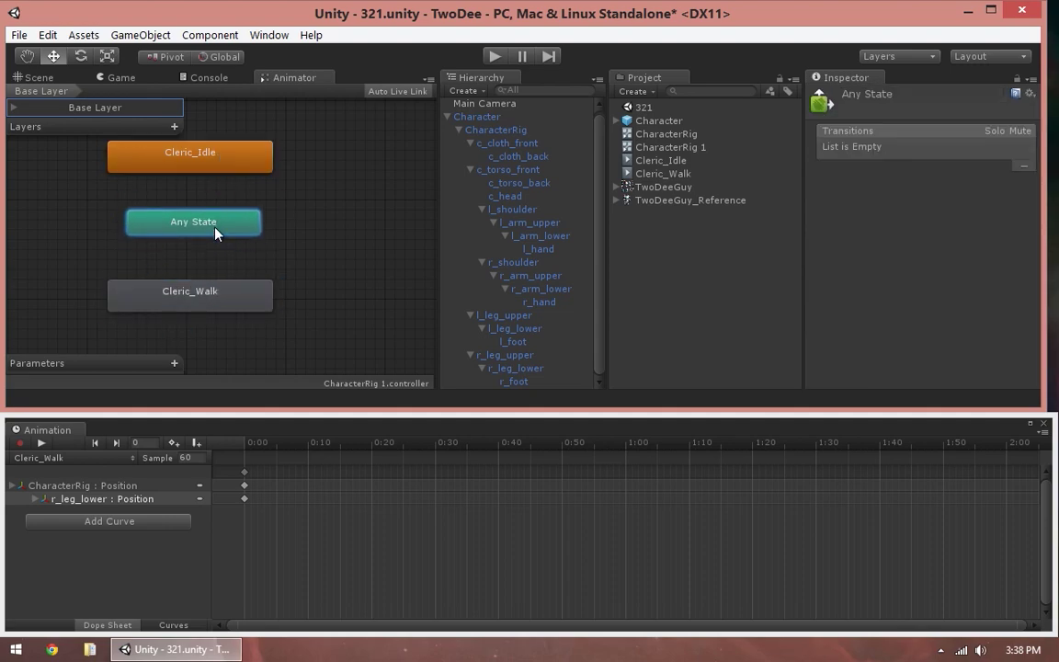